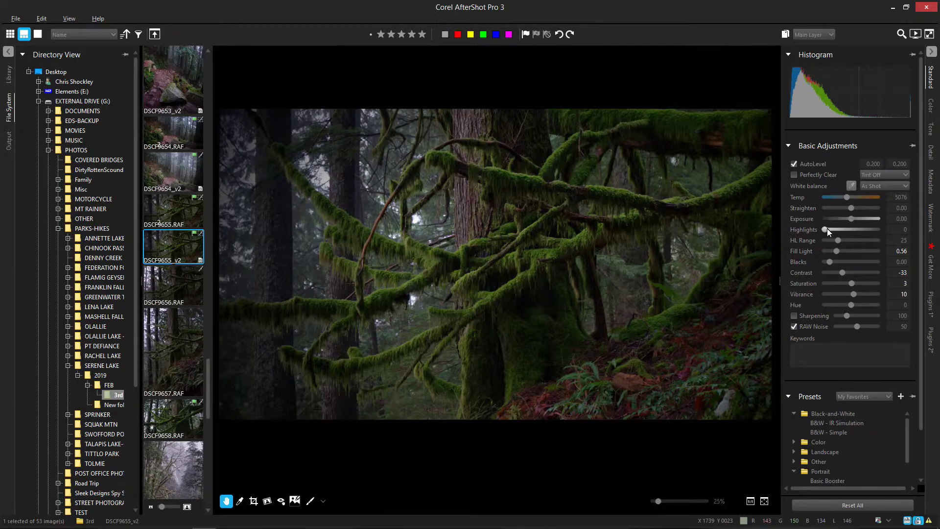
# Try raising and lowering Highlights and maxing Contrast, then undo both changes.
pyautogui.moveTo(848, 231); pyautogui.dragTo(886, 226)
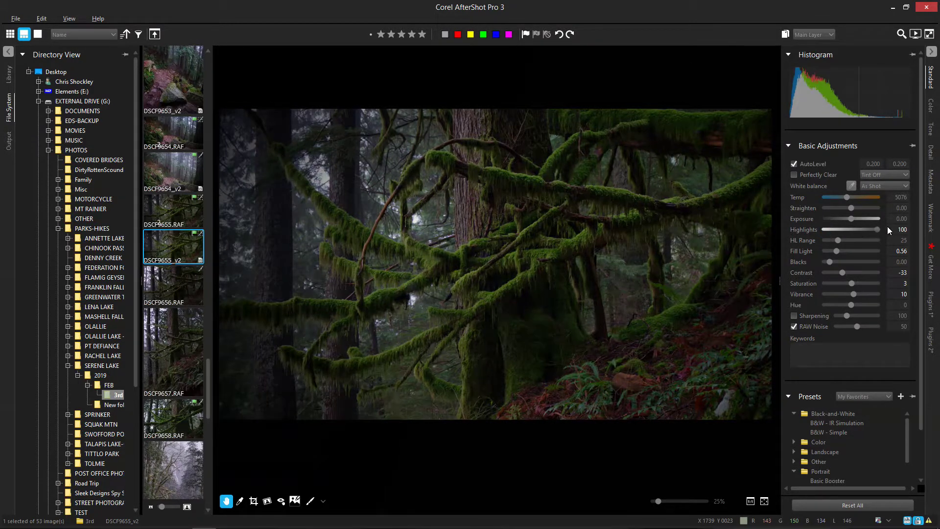
pyautogui.moveTo(827, 234); pyautogui.dragTo(809, 234)
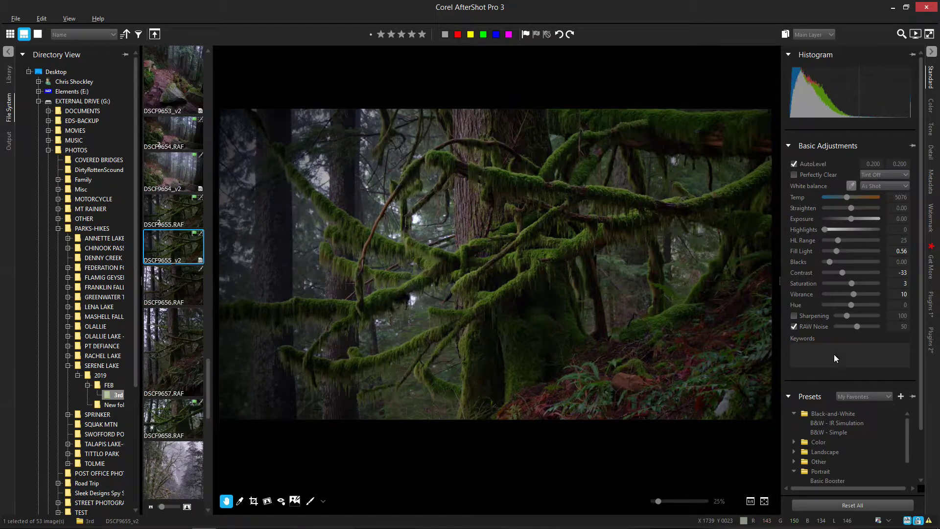
pyautogui.hotkey('ctrl', 'z')
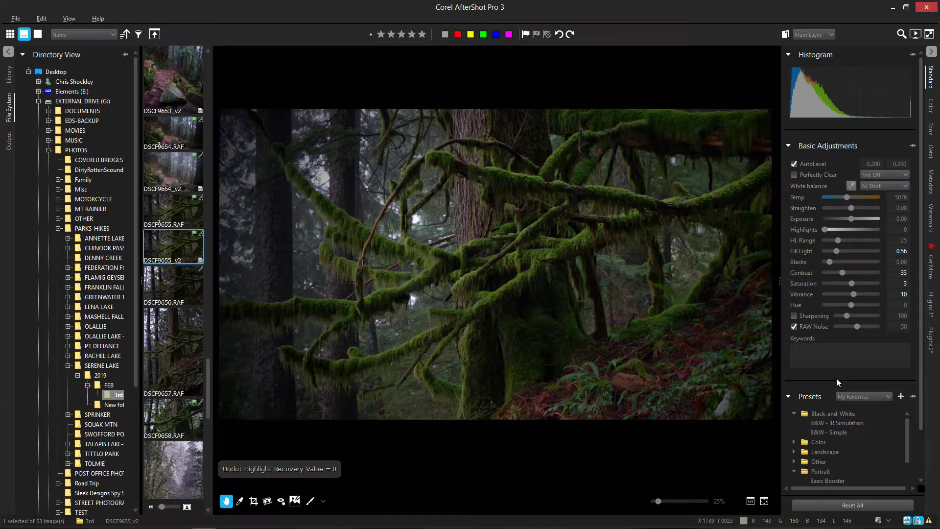
pyautogui.moveTo(841, 273); pyautogui.dragTo(898, 268)
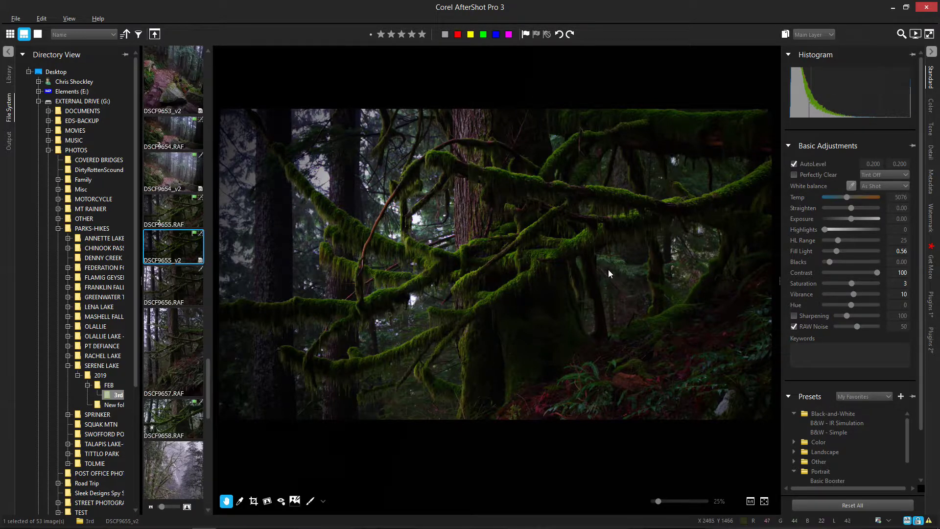
pyautogui.hotkey('ctrl', 'z')
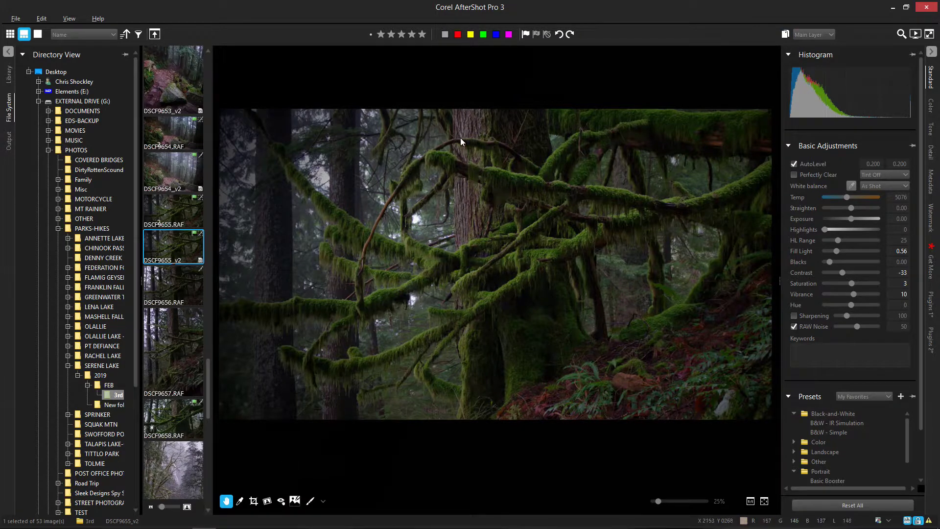
# Show the Layers panel listing only the Main Layer and move it into place.
pyautogui.click(785, 33)
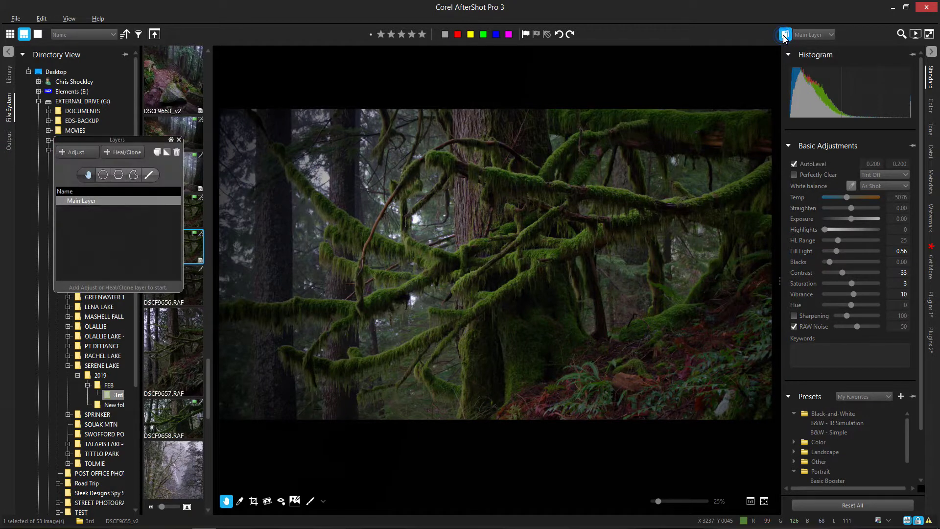
pyautogui.moveTo(151, 139)
pyautogui.mouseDown()
pyautogui.moveTo(869, 53)
pyautogui.moveTo(266, 158)
pyautogui.moveTo(165, 136)
pyautogui.mouseUp()
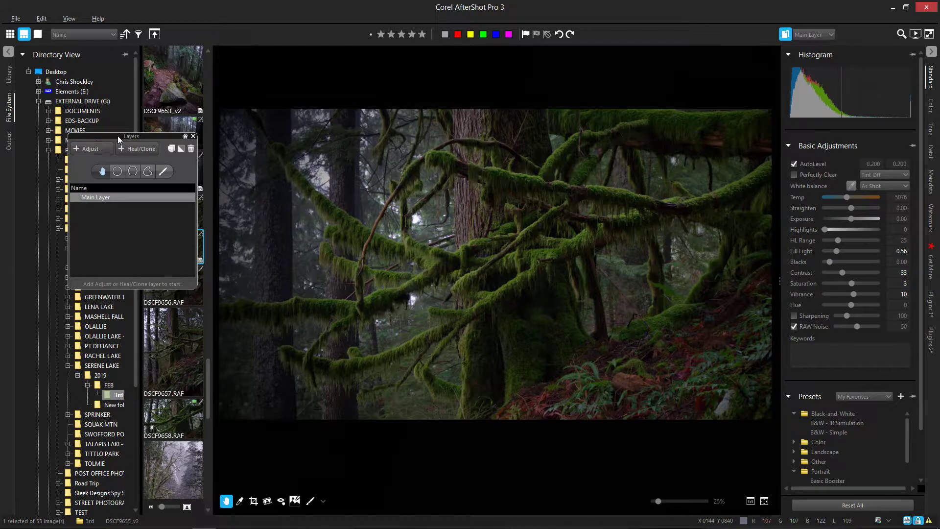
pyautogui.moveTo(117, 136); pyautogui.dragTo(131, 129)
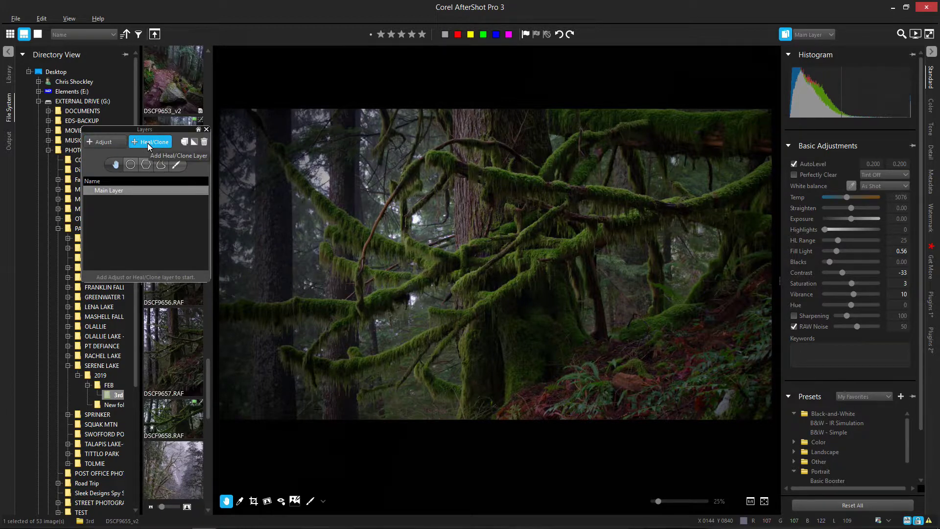
# Add Adjust Layer 1 above the Main Layer with the + Adjust button.
pyautogui.click(104, 142)
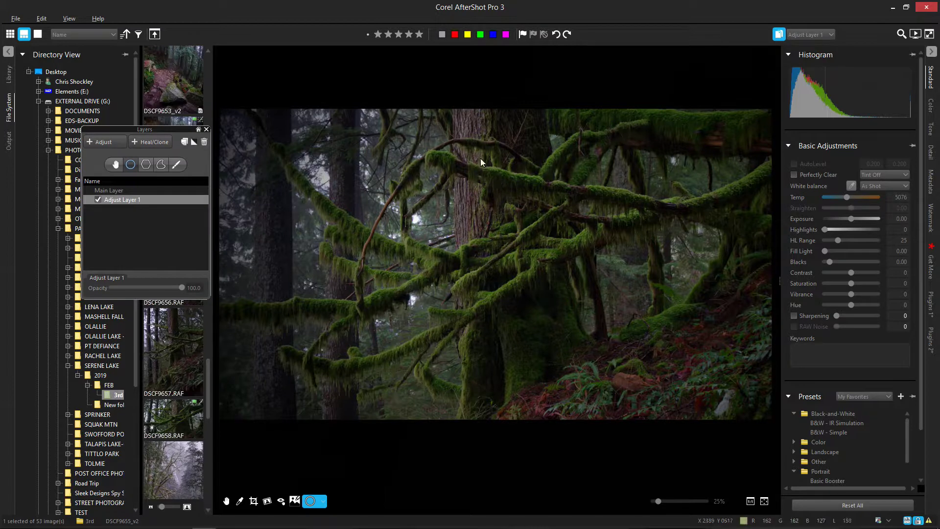
# Place Circle 1 on the trunk, enlarge it to 294, keep Additive blending, and undo the Blacks test.
pyautogui.click(471, 140)
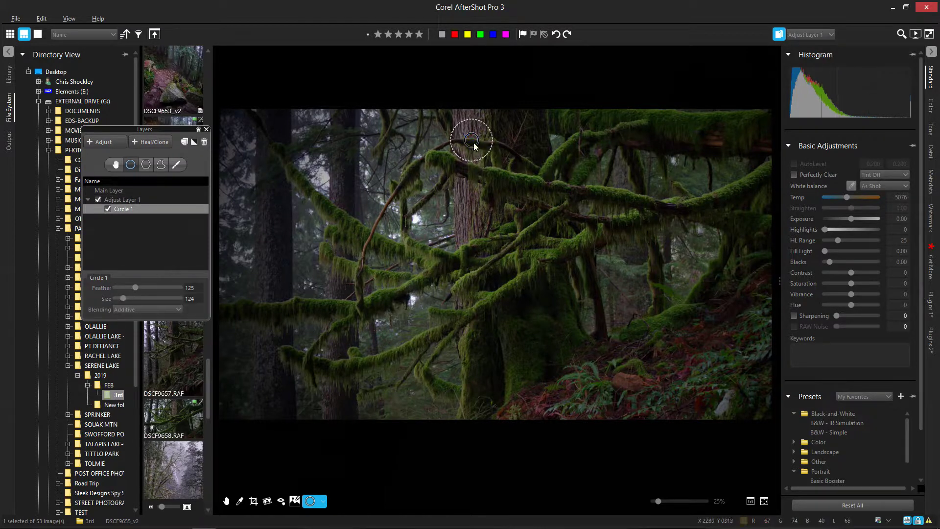
pyautogui.scroll(5, 473, 142)
pyautogui.scroll(10, 472, 142)
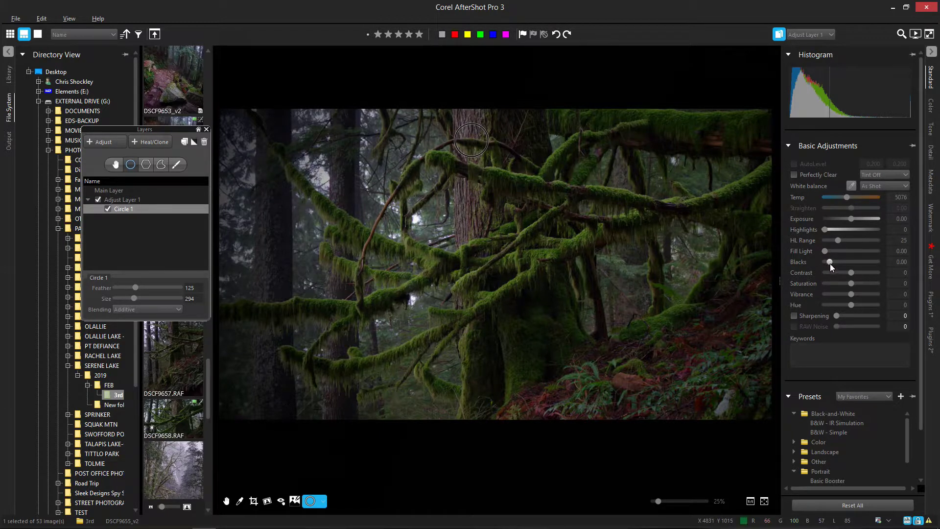
pyautogui.moveTo(850, 261); pyautogui.dragTo(882, 262)
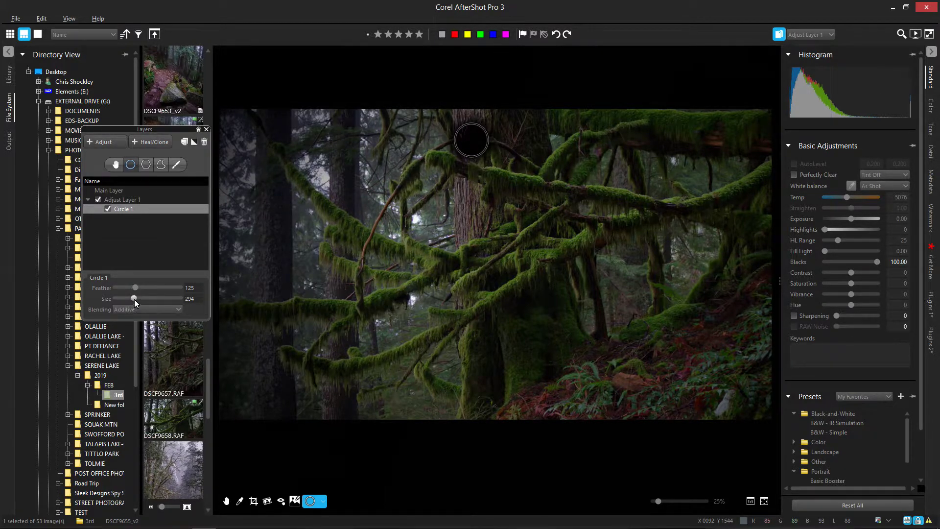
pyautogui.click(157, 309)
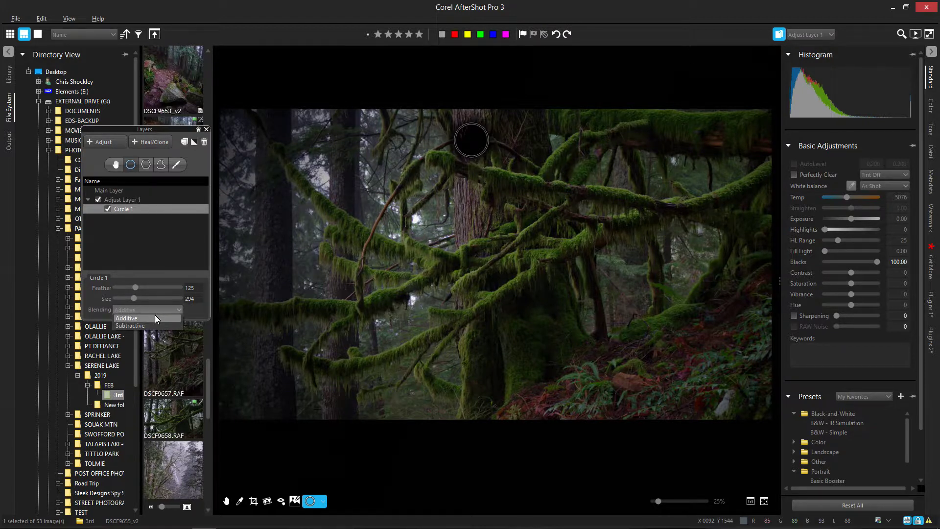
pyautogui.click(154, 316)
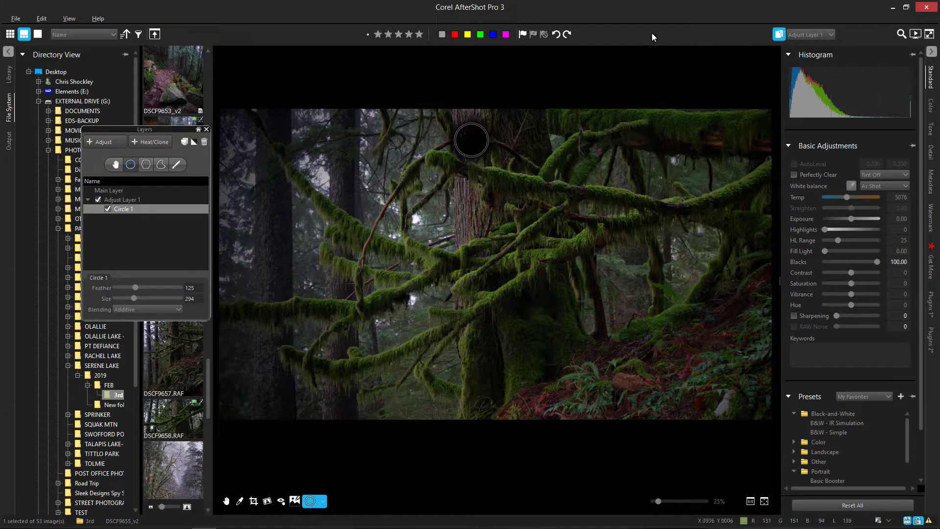
pyautogui.hotkey('ctrl', 'z')
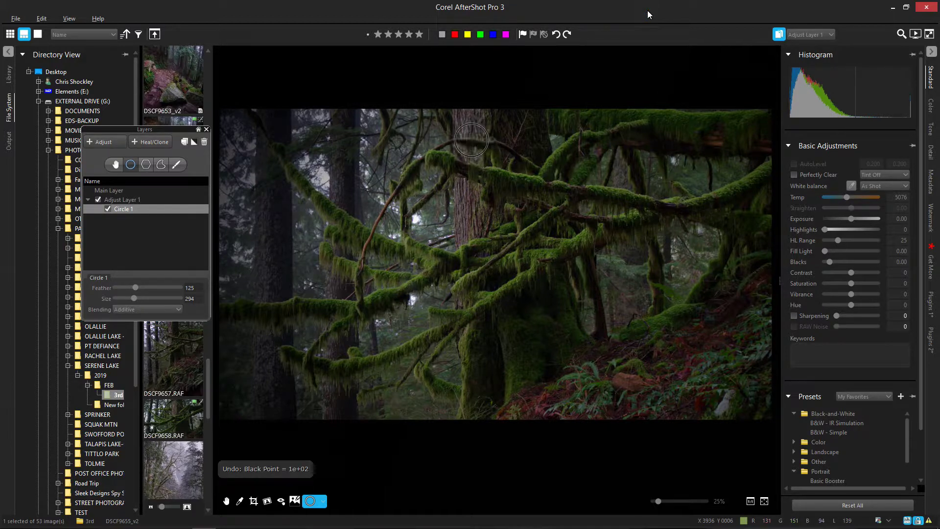
# Draw a five-corner Polygon 2 mask over the branches and raise Blacks to 31.12.
pyautogui.click(145, 165)
pyautogui.click(515, 165)
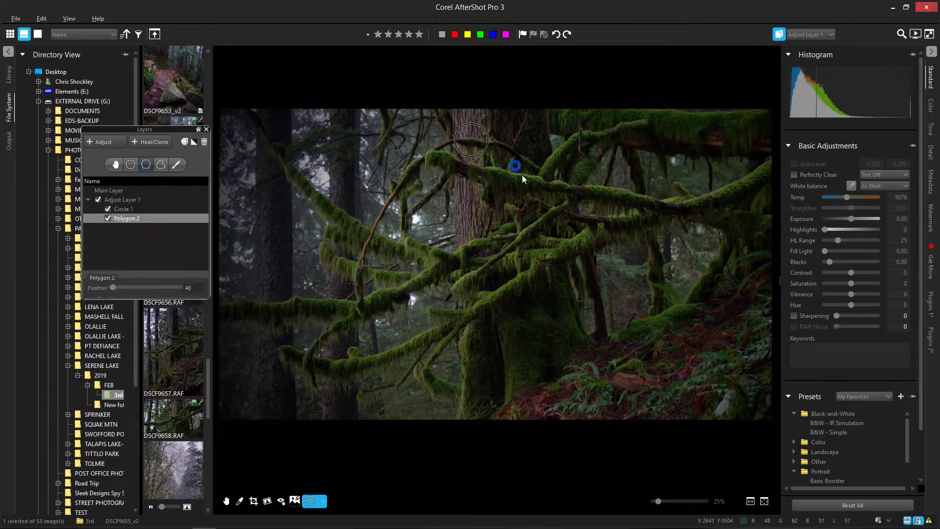
pyautogui.click(550, 245)
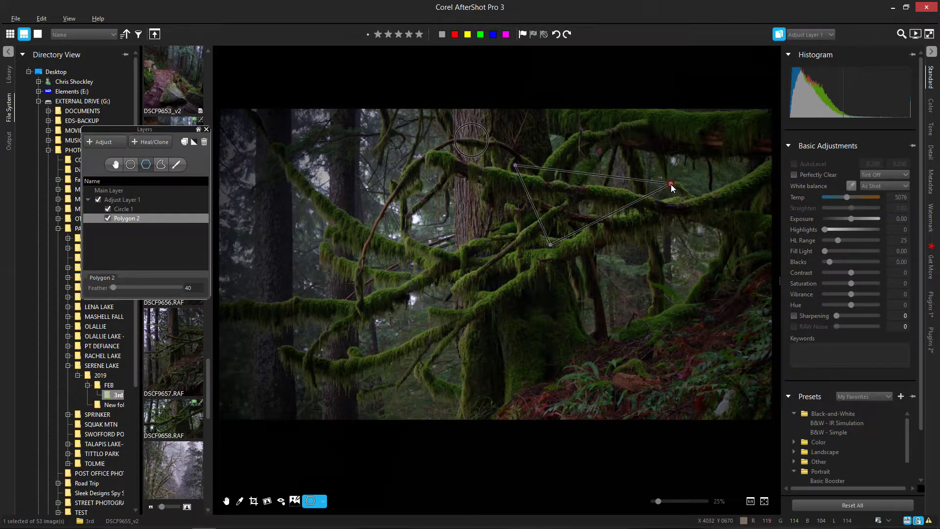
pyautogui.click(671, 184)
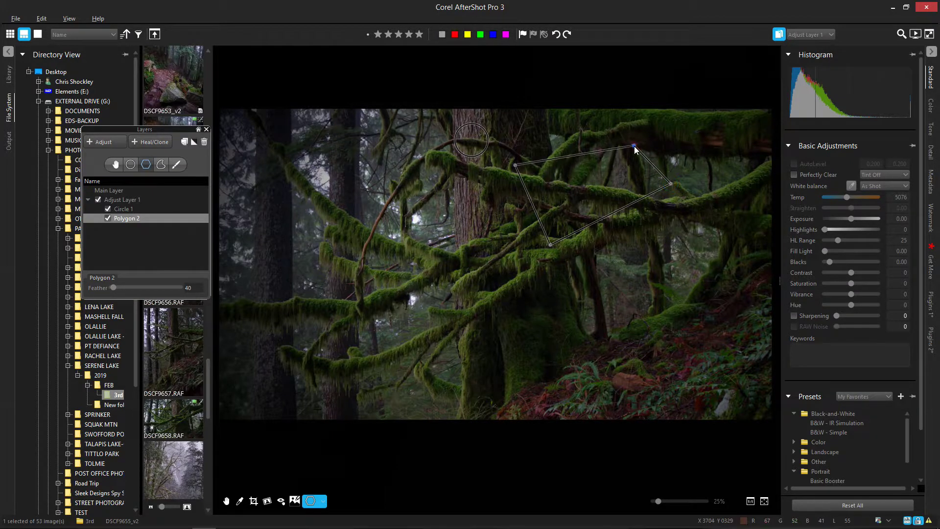
pyautogui.click(633, 146)
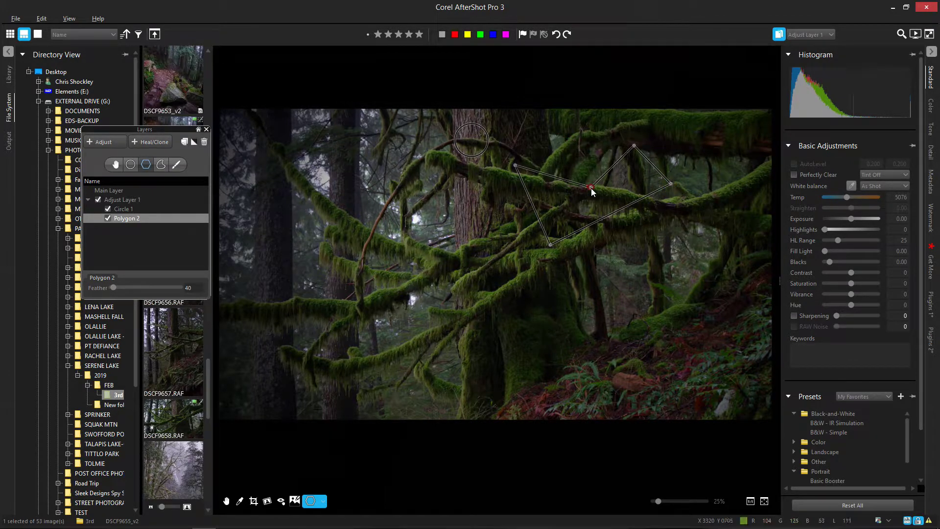
pyautogui.doubleClick(591, 188)
pyautogui.moveTo(828, 262)
pyautogui.mouseDown()
pyautogui.moveTo(879, 259)
pyautogui.moveTo(844, 261)
pyautogui.mouseUp()
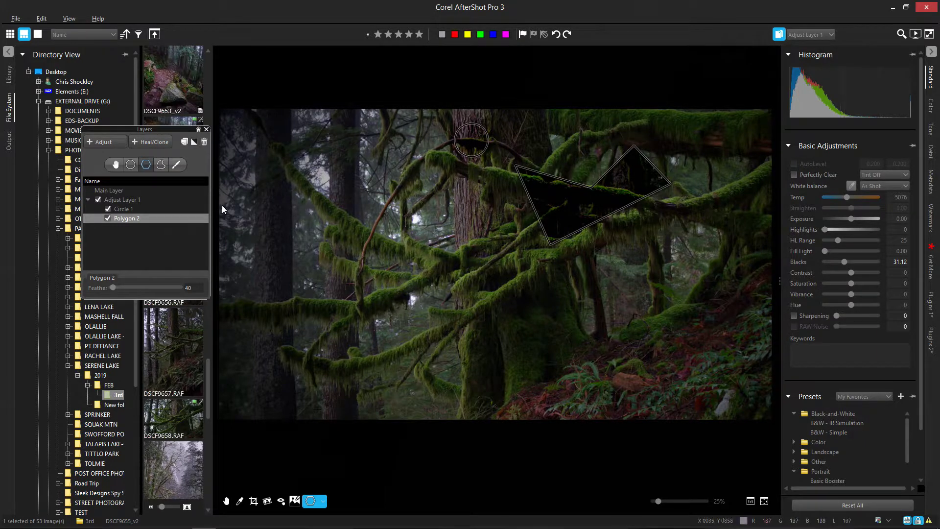
# Draw a freehand Curve 3 mask over the lower middle and toggle it off and on.
pyautogui.click(162, 169)
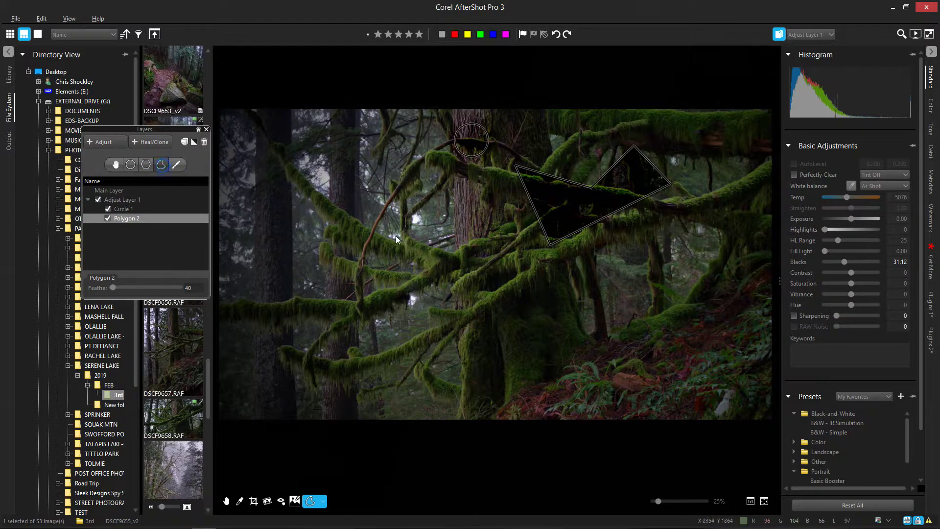
pyautogui.moveTo(413, 293)
pyautogui.mouseDown()
pyautogui.moveTo(367, 225)
pyautogui.moveTo(413, 295)
pyautogui.moveTo(395, 369)
pyautogui.moveTo(497, 342)
pyautogui.moveTo(580, 337)
pyautogui.moveTo(489, 288)
pyautogui.moveTo(452, 299)
pyautogui.moveTo(465, 287)
pyautogui.mouseUp()
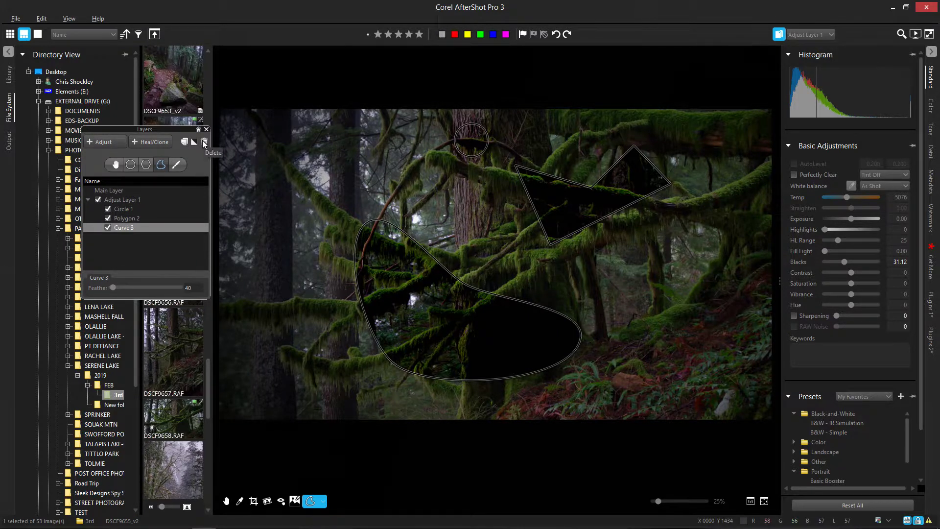
pyautogui.click(108, 227)
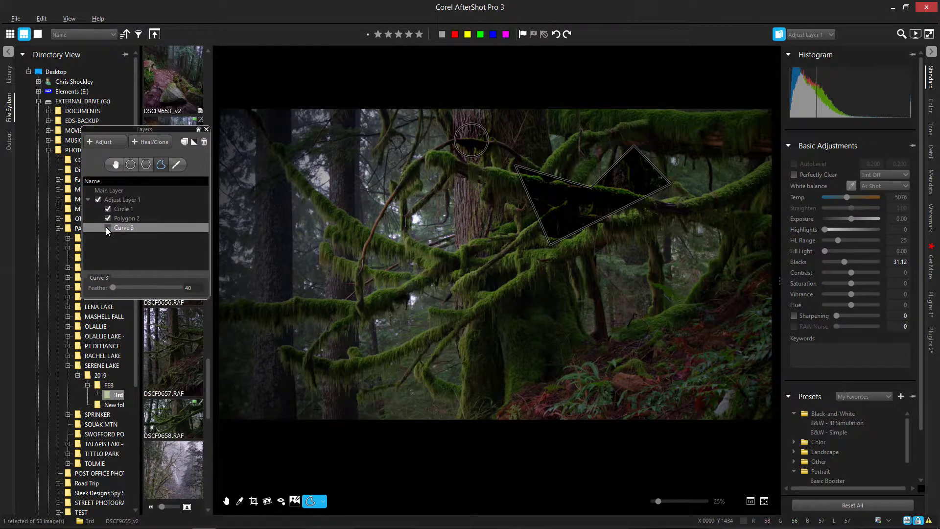
pyautogui.click(107, 227)
pyautogui.click(107, 228)
pyautogui.click(107, 228)
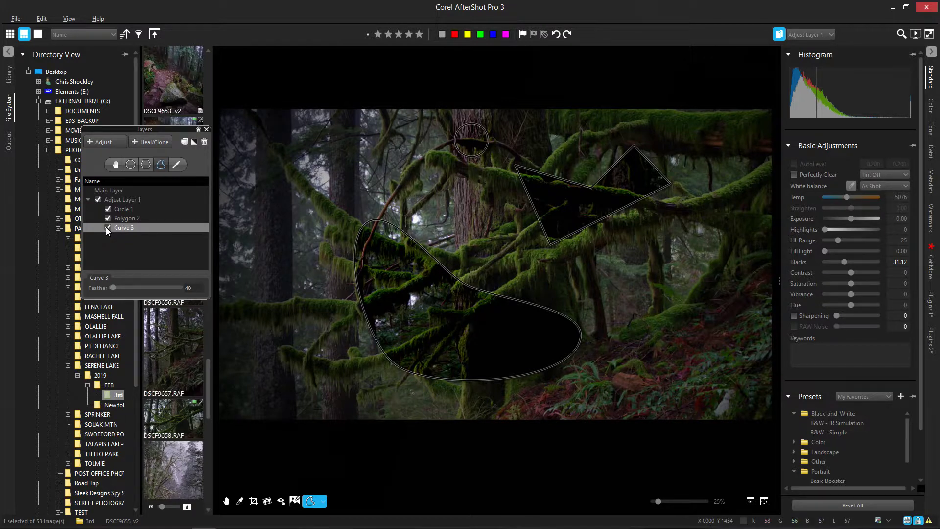
# Disable the Curve 3, Polygon 2 and Circle 1 masks.
pyautogui.click(107, 227)
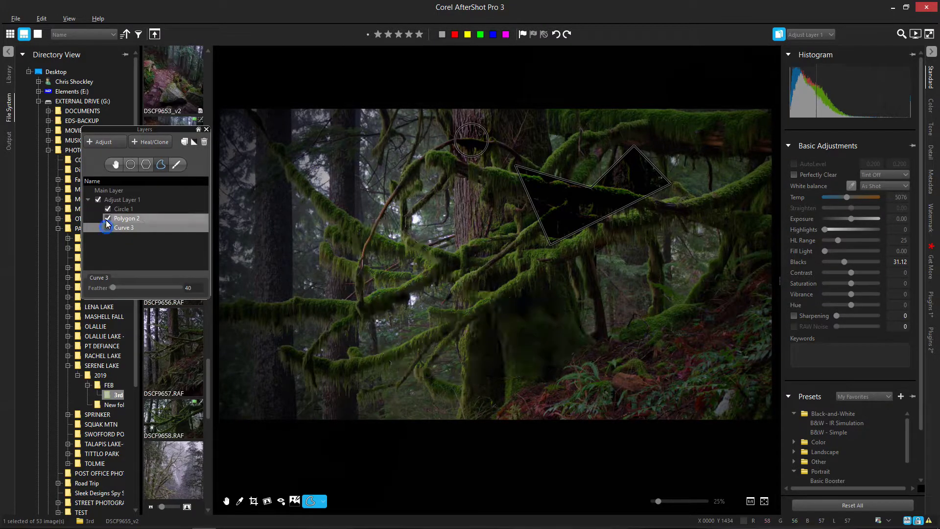
pyautogui.click(107, 218)
pyautogui.click(108, 209)
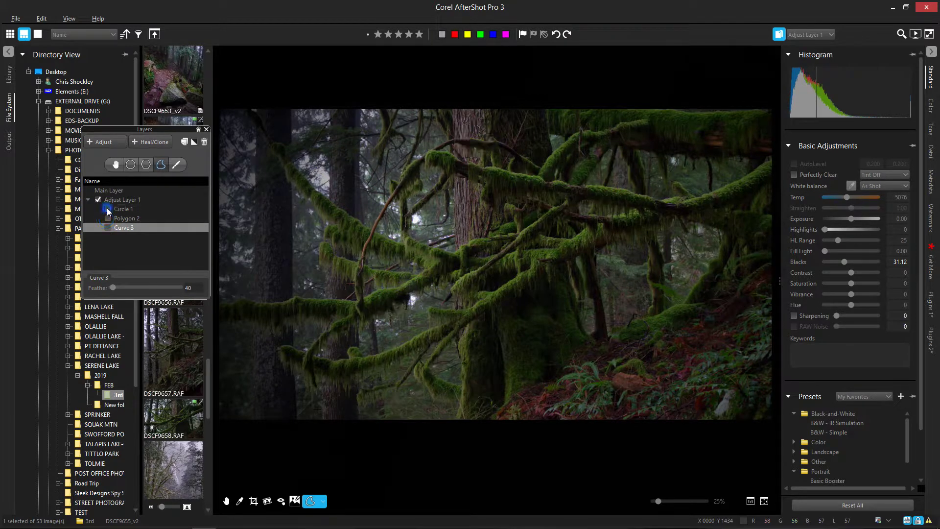
# Add Brush 4, set its size to 225, and paint a stroke down the central trunk.
pyautogui.click(176, 165)
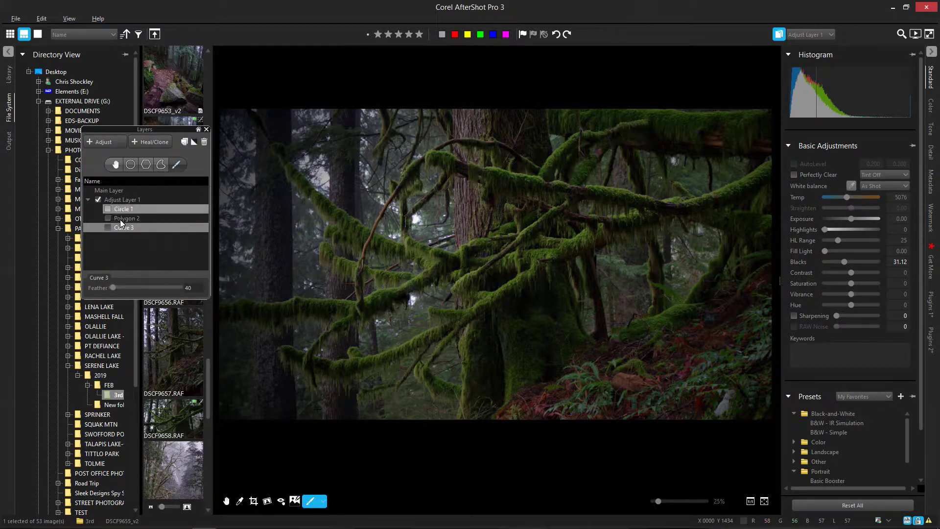
pyautogui.click(176, 164)
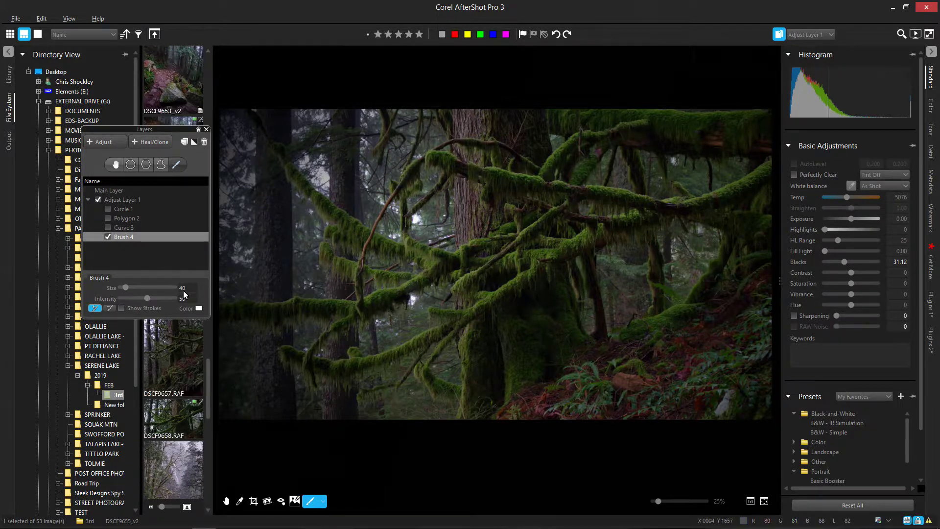
pyautogui.moveTo(127, 288); pyautogui.dragTo(140, 289)
pyautogui.moveTo(139, 287); pyautogui.dragTo(164, 289)
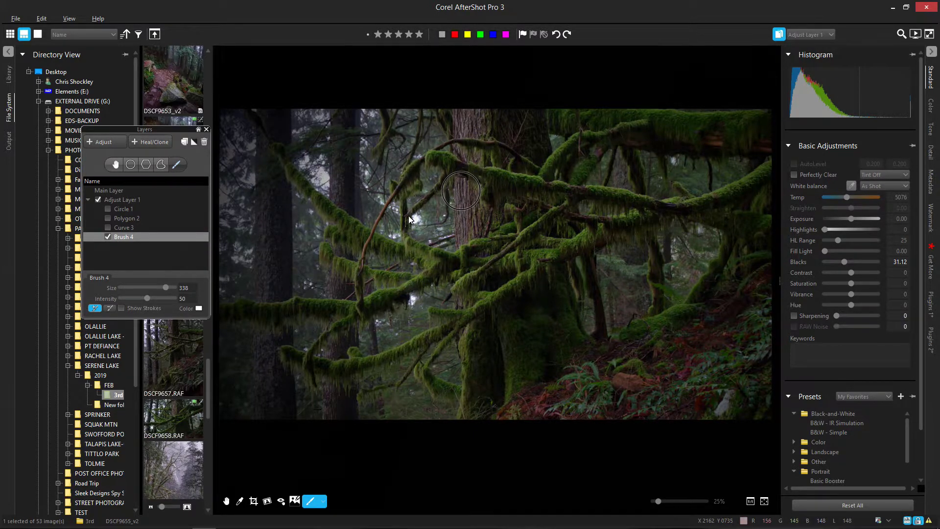
pyautogui.moveTo(165, 288); pyautogui.dragTo(153, 288)
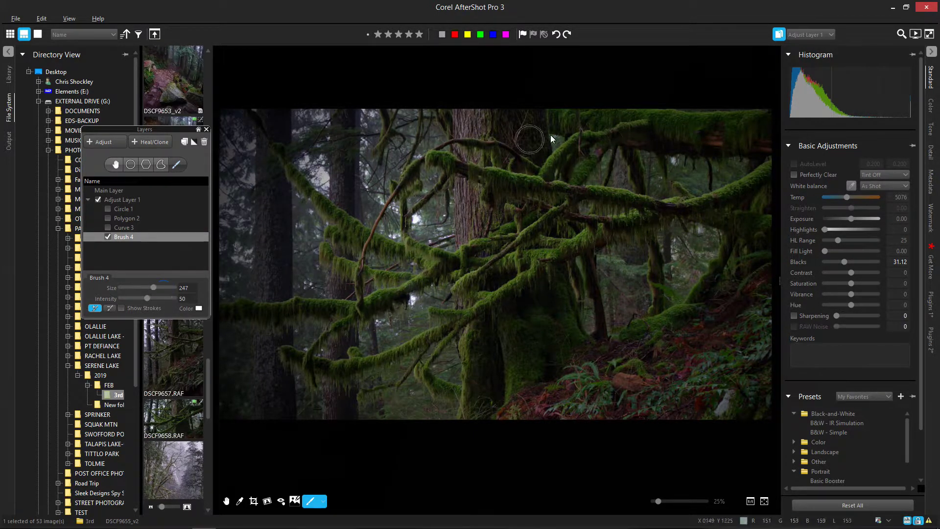
pyautogui.moveTo(153, 288); pyautogui.dragTo(150, 287)
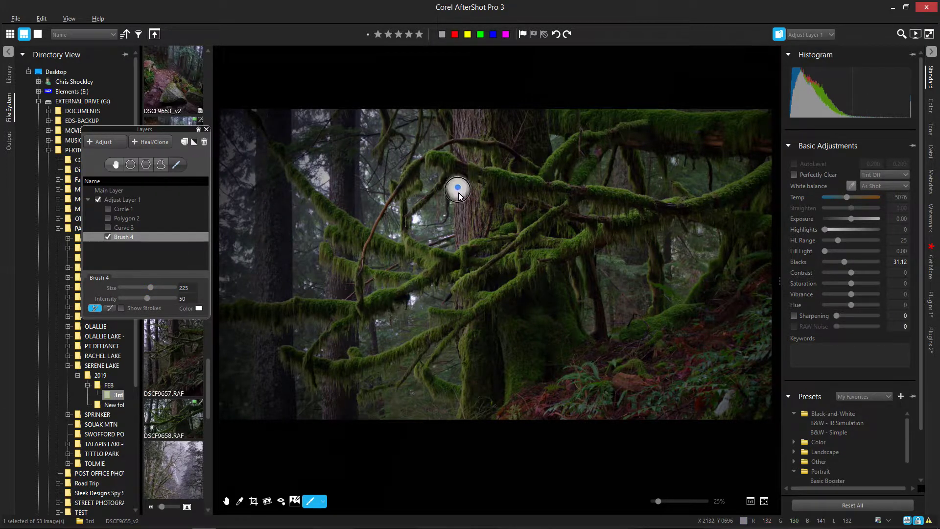
pyautogui.moveTo(457, 188); pyautogui.dragTo(460, 239)
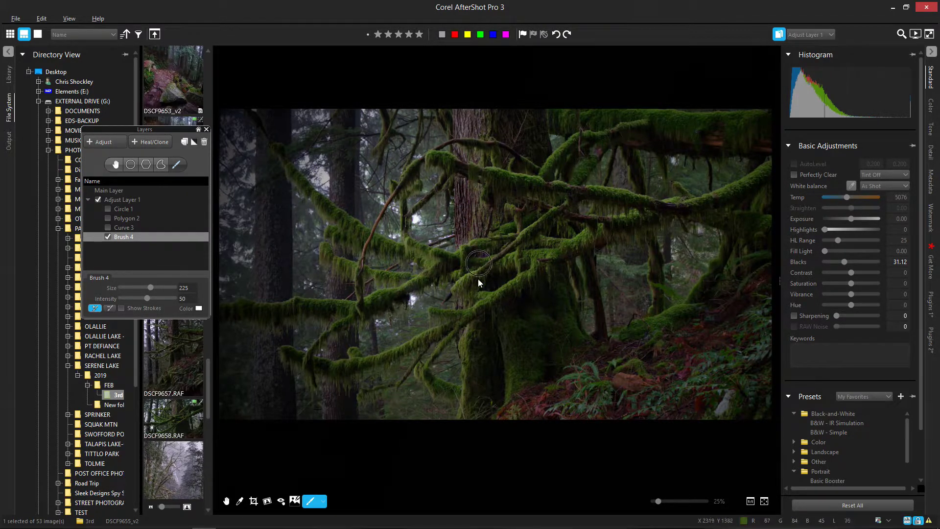
pyautogui.click(121, 309)
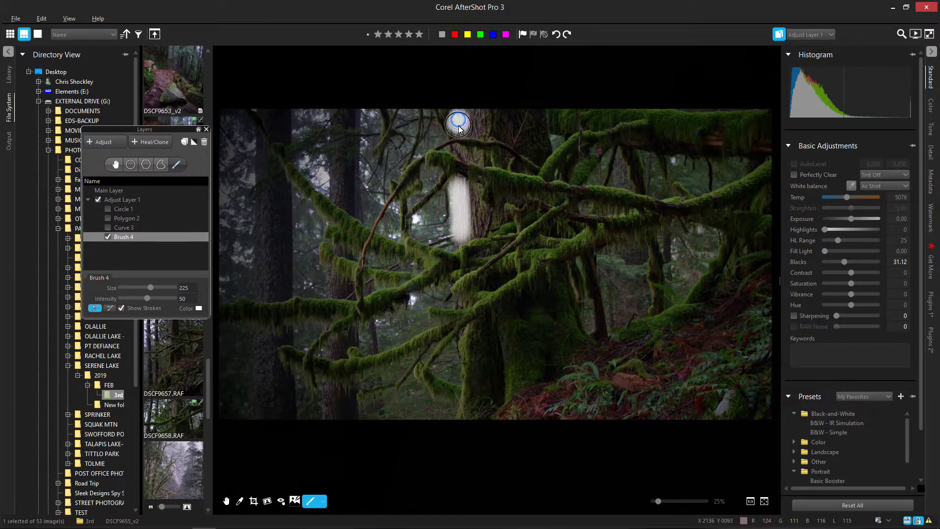
# Paint more of the trunk, then at brush size 104 paint the upper-right branches.
pyautogui.moveTo(459, 129)
pyautogui.mouseDown()
pyautogui.moveTo(476, 120)
pyautogui.moveTo(464, 131)
pyautogui.mouseUp()
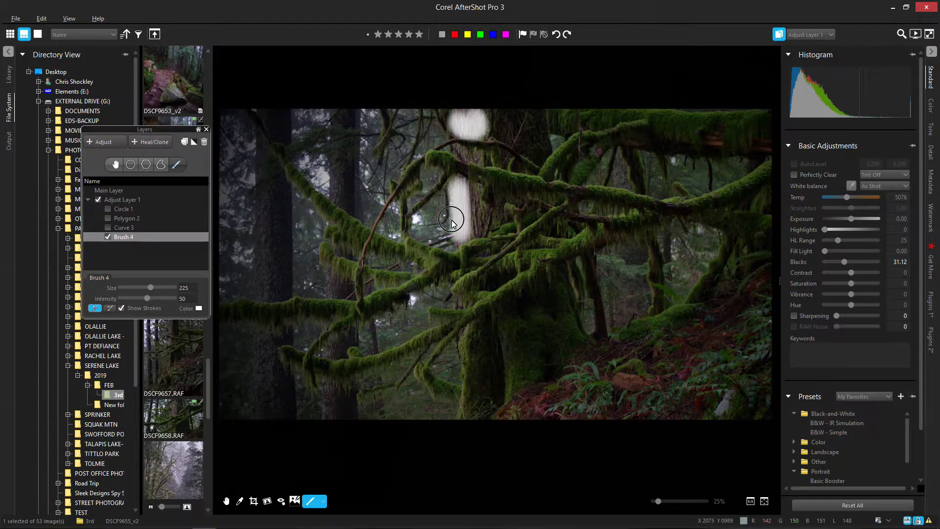
pyautogui.moveTo(454, 212)
pyautogui.mouseDown()
pyautogui.moveTo(472, 196)
pyautogui.moveTo(477, 226)
pyautogui.mouseUp()
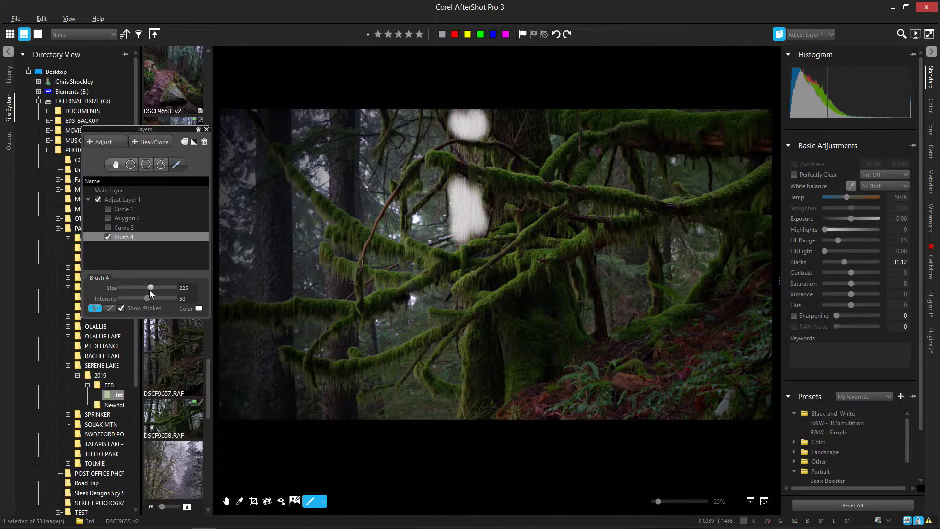
pyautogui.moveTo(149, 290); pyautogui.dragTo(134, 289)
pyautogui.moveTo(651, 153); pyautogui.dragTo(762, 155)
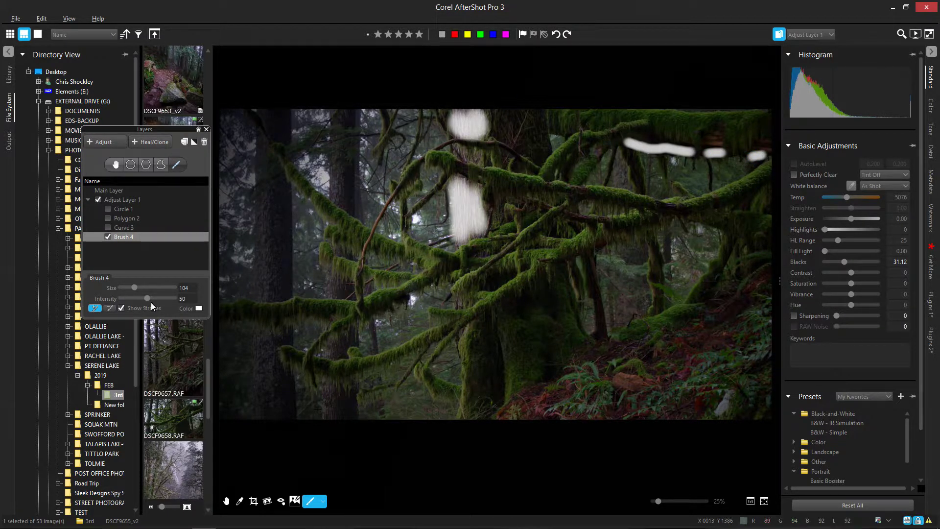
# Hide the mask strokes, raise Blacks to 72.24, and select Adjust Layer 1.
pyautogui.click(122, 308)
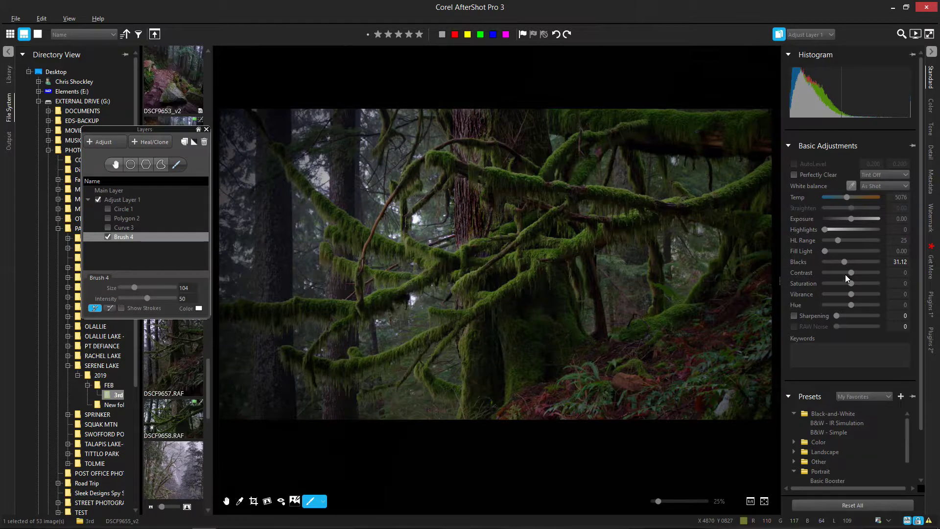
pyautogui.moveTo(844, 263); pyautogui.dragTo(864, 267)
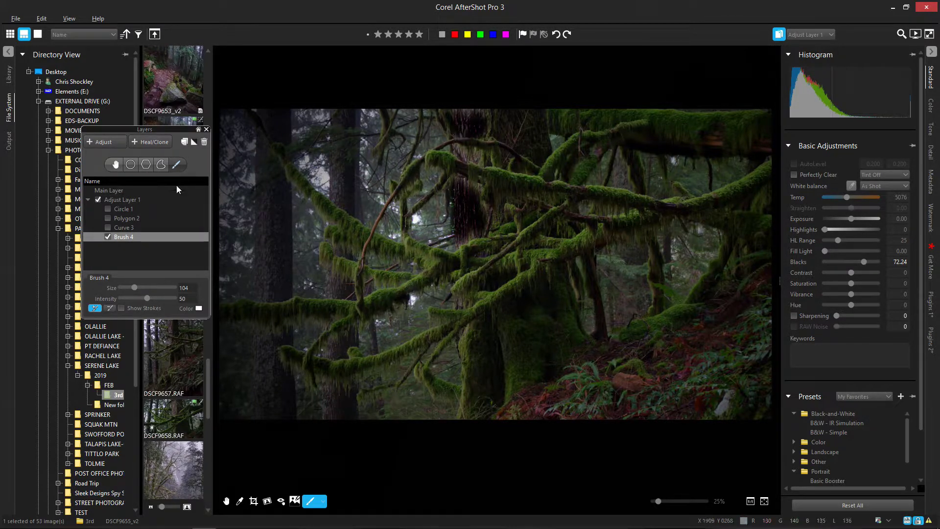
pyautogui.click(116, 198)
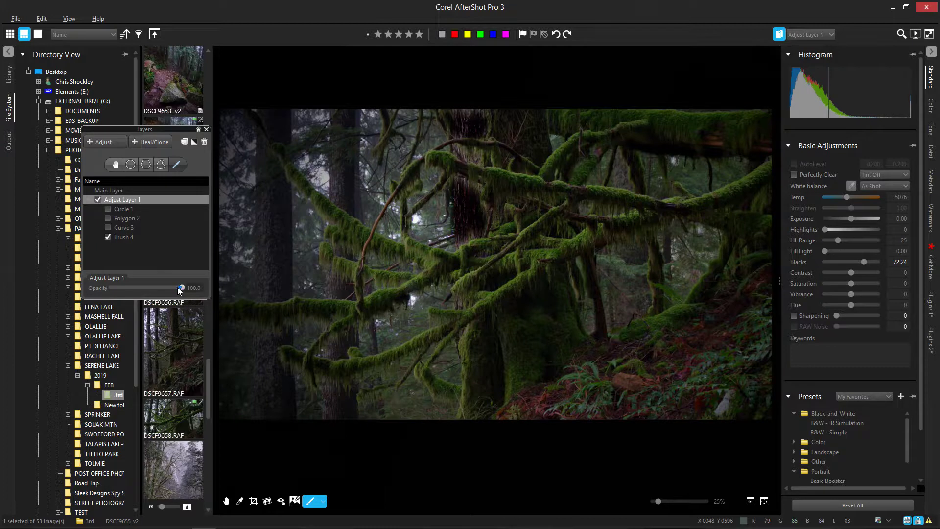
# Lower Adjust Layer 1's opacity substantially and turn off the Brush 4 mask.
pyautogui.moveTo(158, 289)
pyautogui.mouseDown()
pyautogui.moveTo(140, 289)
pyautogui.moveTo(152, 289)
pyautogui.mouseUp()
pyautogui.moveTo(181, 289); pyautogui.dragTo(136, 292)
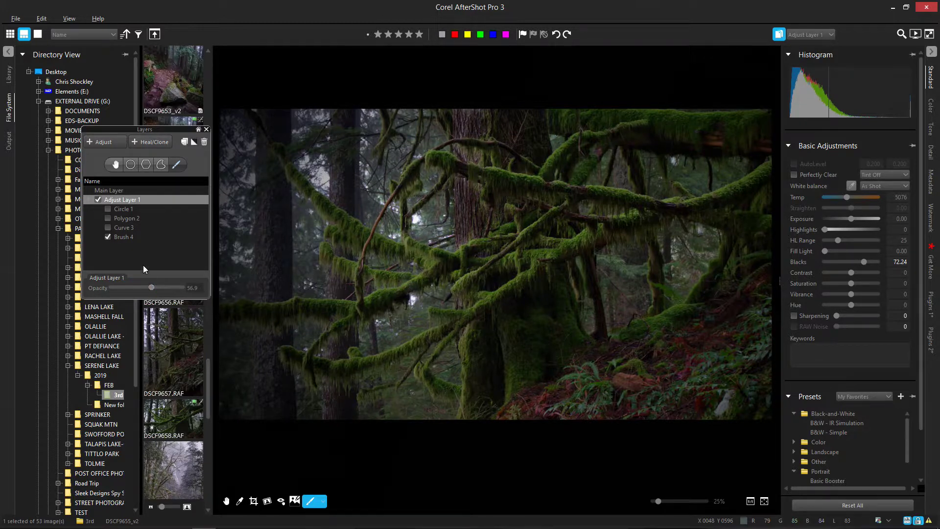
pyautogui.click(107, 236)
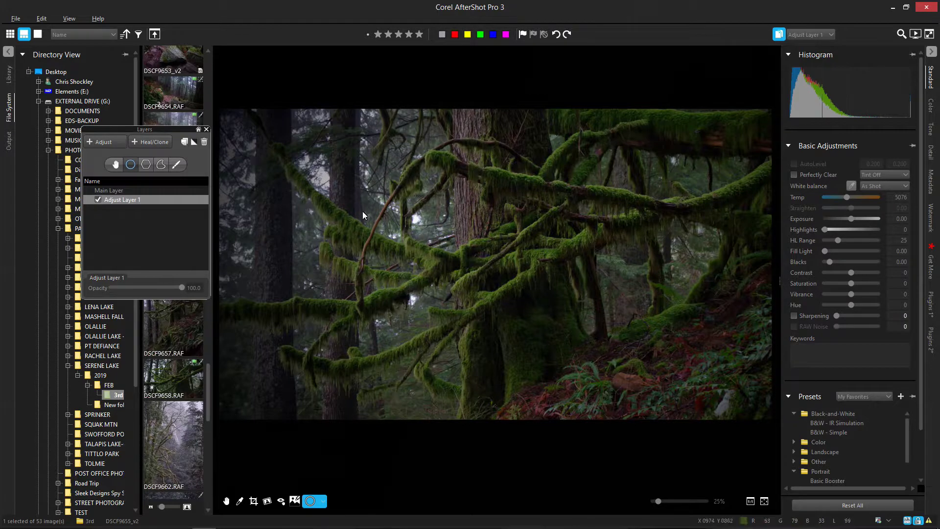
# Add Brush 1 and paint it down the central trunk and its top.
pyautogui.click(176, 164)
pyautogui.click(246, 189)
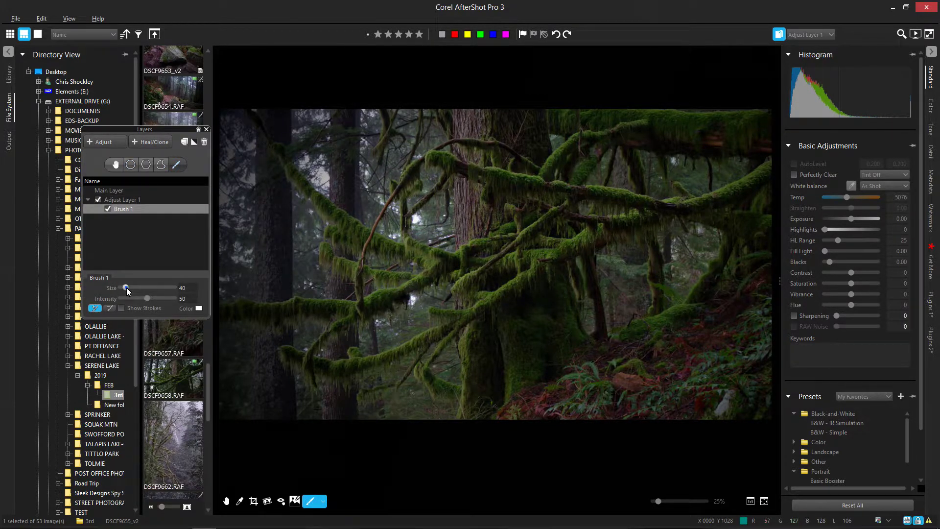
pyautogui.moveTo(140, 290); pyautogui.dragTo(142, 290)
pyautogui.moveTo(458, 182)
pyautogui.mouseDown()
pyautogui.moveTo(458, 234)
pyautogui.moveTo(462, 182)
pyautogui.moveTo(474, 224)
pyautogui.mouseUp()
pyautogui.moveTo(459, 119)
pyautogui.mouseDown()
pyautogui.moveTo(479, 129)
pyautogui.moveTo(479, 118)
pyautogui.moveTo(461, 115)
pyautogui.moveTo(477, 158)
pyautogui.mouseUp()
# Set the masked trunk's Exposure to -0.81 and Blacks to 11.59.
pyautogui.moveTo(829, 261)
pyautogui.mouseDown()
pyautogui.moveTo(855, 265)
pyautogui.moveTo(825, 262)
pyautogui.mouseUp()
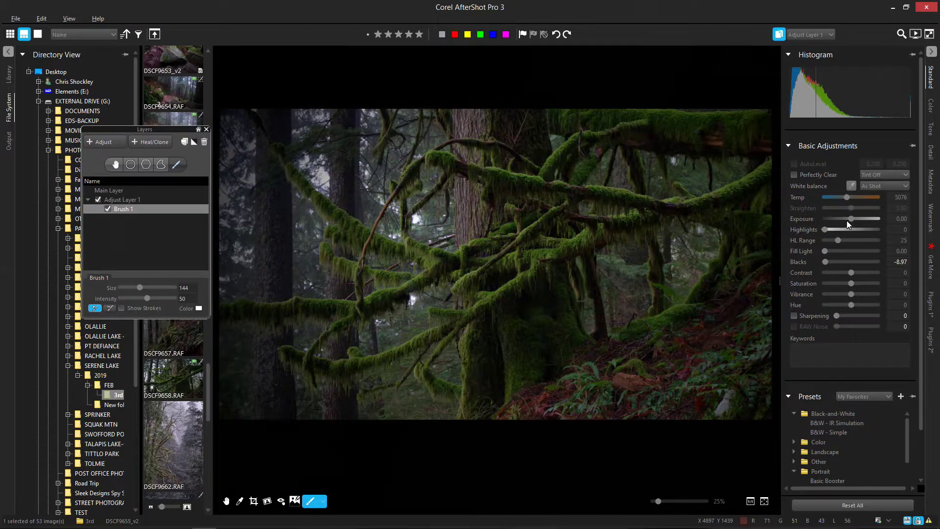
pyautogui.moveTo(849, 220)
pyautogui.mouseDown()
pyautogui.moveTo(829, 218)
pyautogui.moveTo(841, 218)
pyautogui.mouseUp()
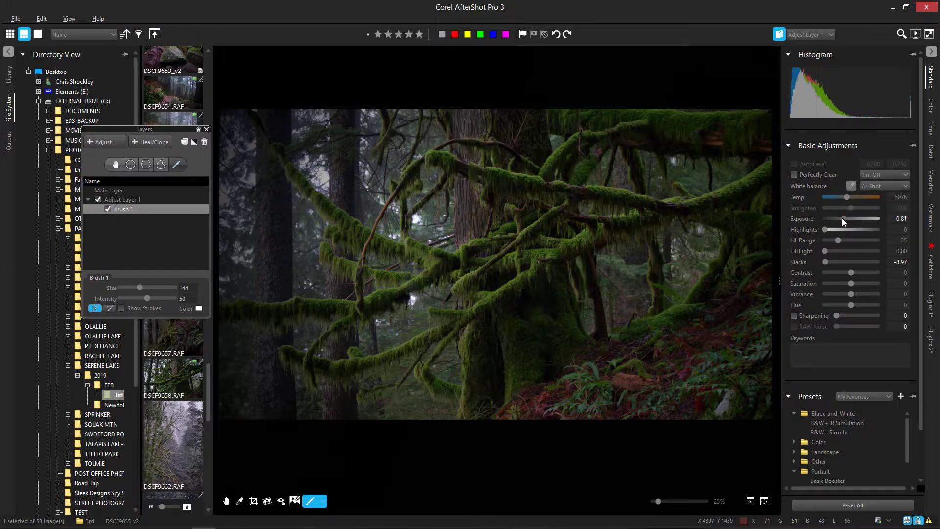
pyautogui.moveTo(826, 264)
pyautogui.mouseDown()
pyautogui.moveTo(836, 262)
pyautogui.moveTo(833, 251)
pyautogui.mouseUp()
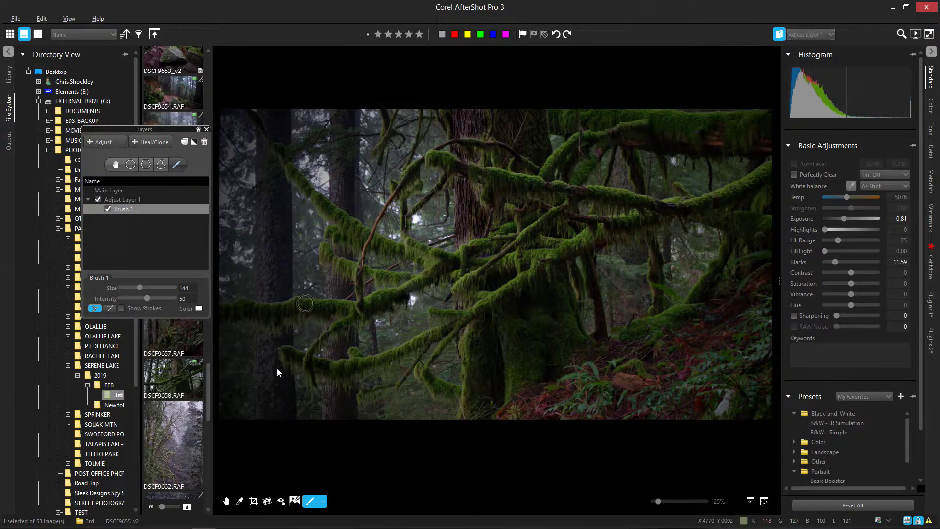
# Pan and zoom around the photo to inspect the forest floor and mossy branches.
pyautogui.click(226, 500)
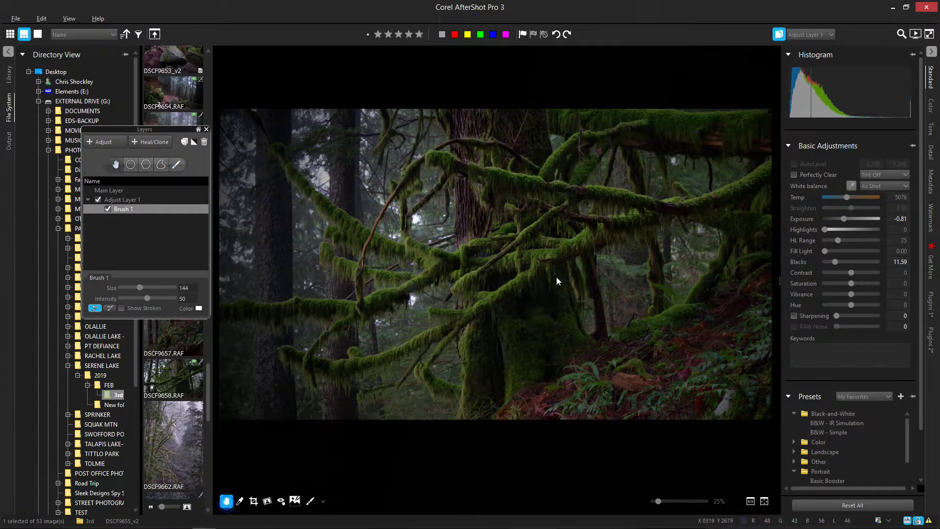
pyautogui.scroll(-2, 541, 217)
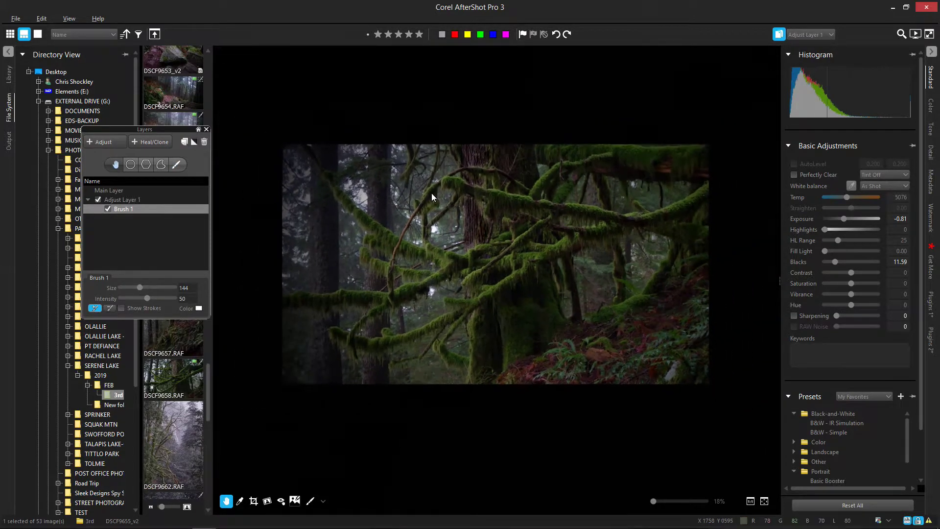
pyautogui.scroll(5, 432, 193)
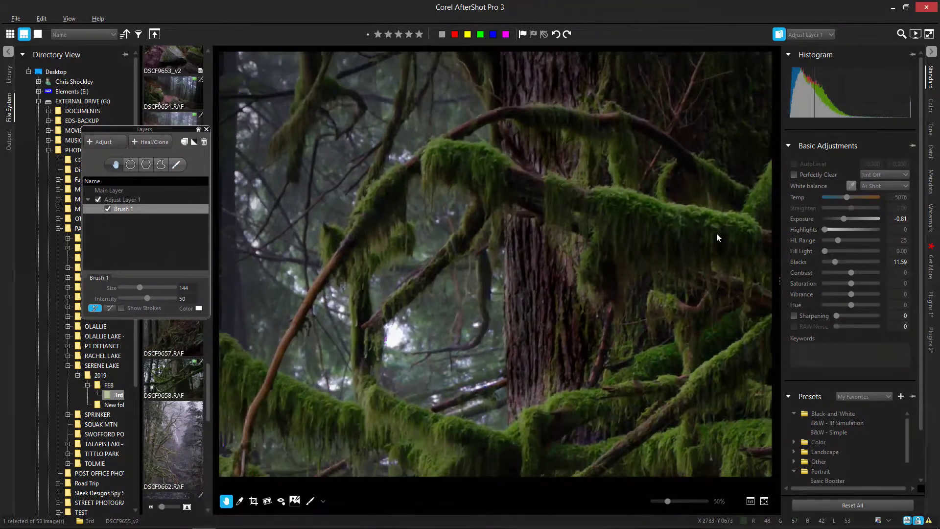
pyautogui.moveTo(723, 227); pyautogui.dragTo(560, 197)
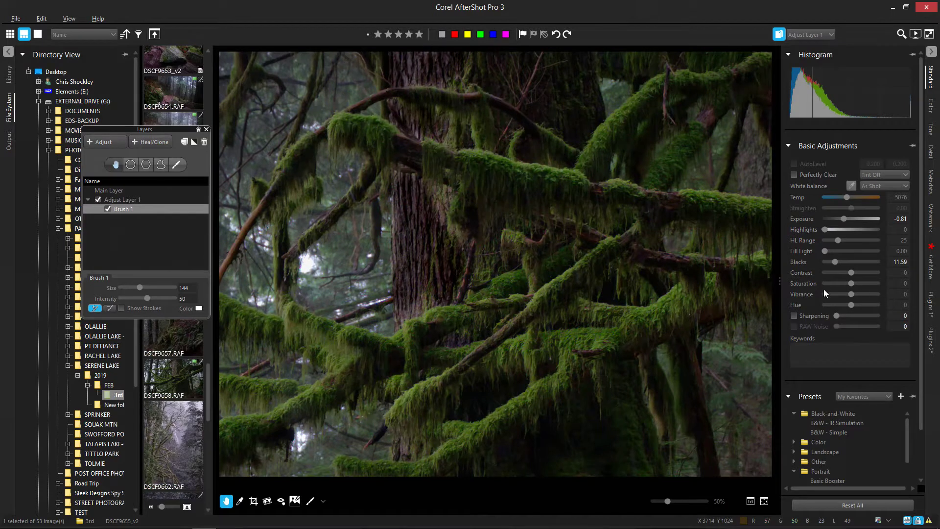
pyautogui.moveTo(510, 336); pyautogui.dragTo(514, 324)
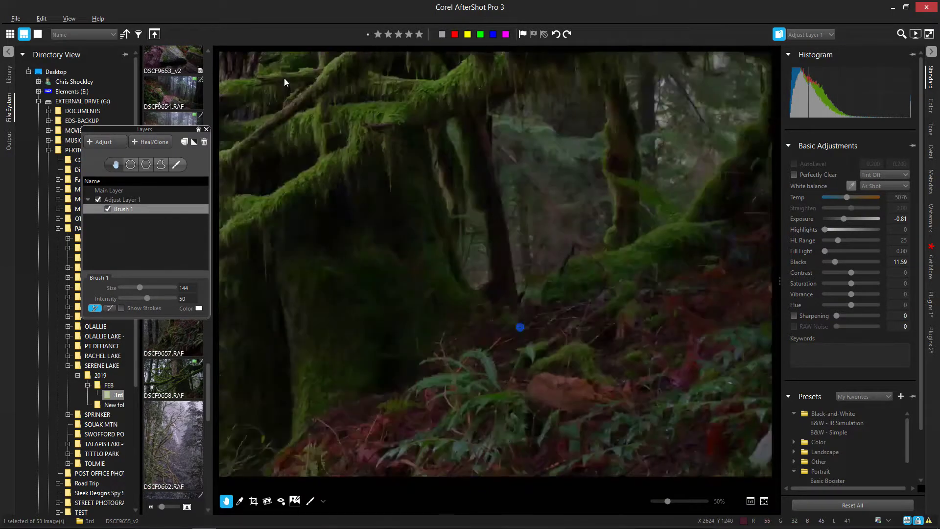
pyautogui.moveTo(432, 321); pyautogui.dragTo(533, 390)
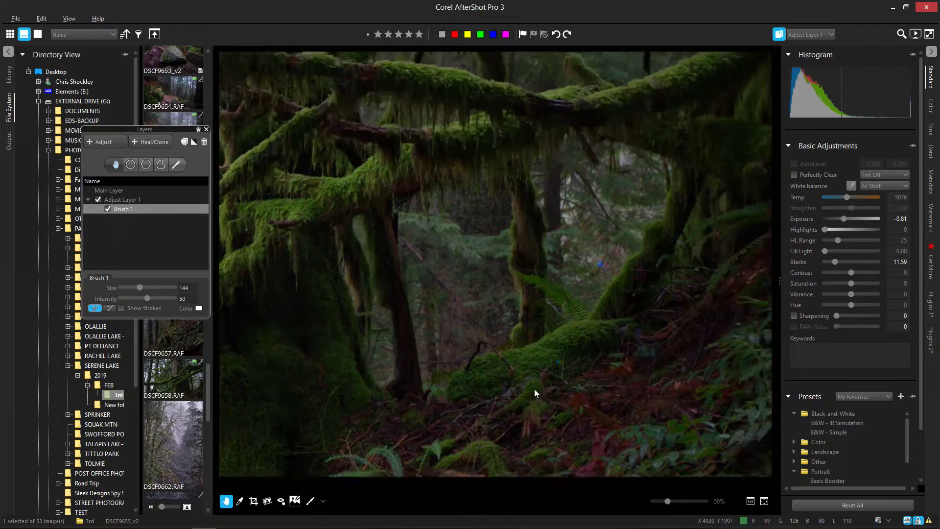
pyautogui.scroll(-5, 668, 139)
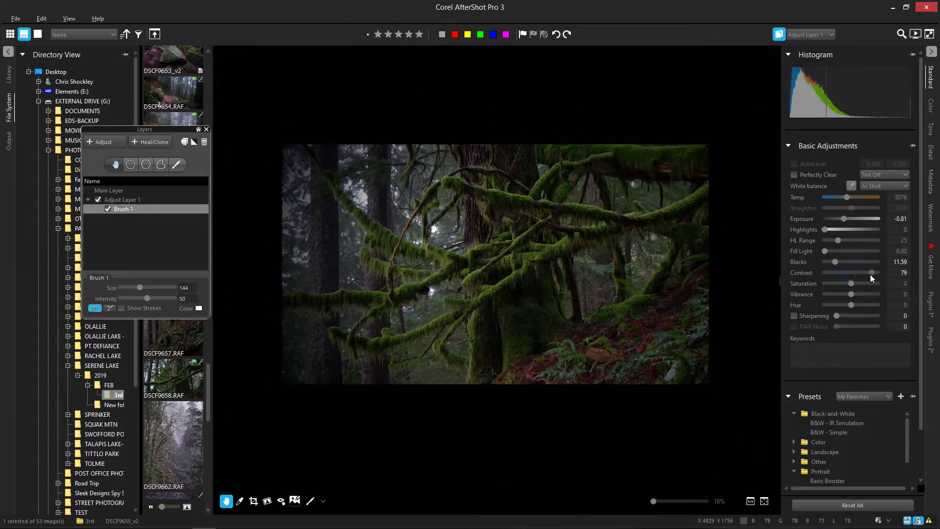
# Nudge Contrast, undo it back to 0, and open the layer dropdown.
pyautogui.moveTo(870, 274); pyautogui.dragTo(868, 274)
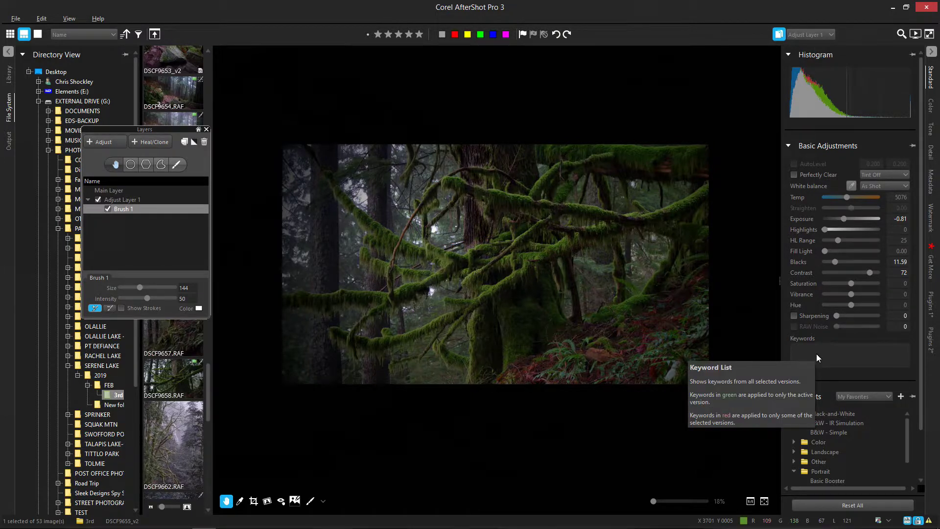
pyautogui.hotkey('ctrl', 'z')
pyautogui.click(822, 38)
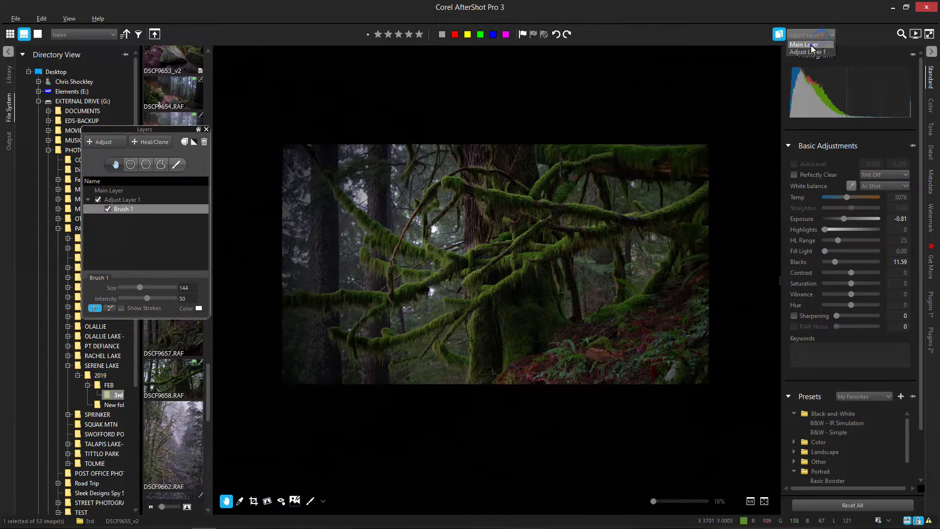
# Raise the Main Layer's Contrast to 63, then switch back to editing Adjust Layer 1.
pyautogui.click(810, 45)
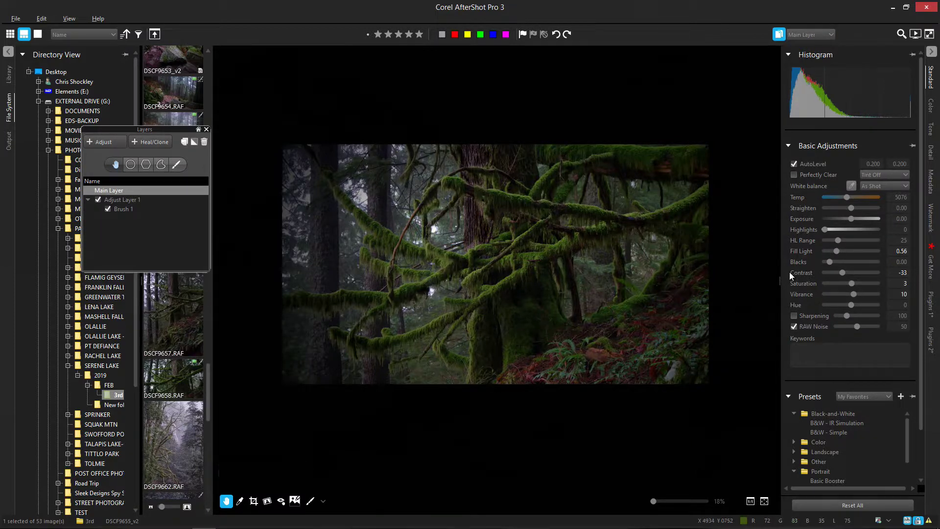
pyautogui.moveTo(845, 272); pyautogui.dragTo(868, 270)
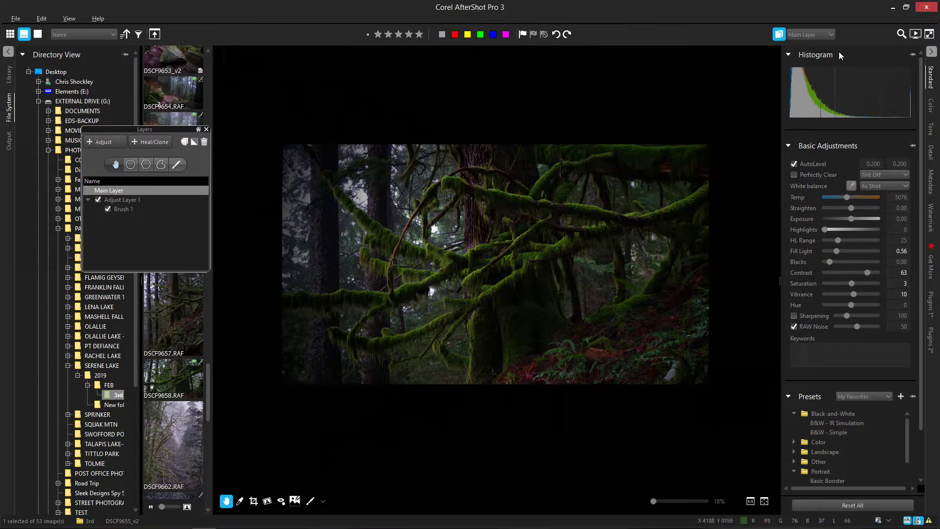
pyautogui.click(822, 36)
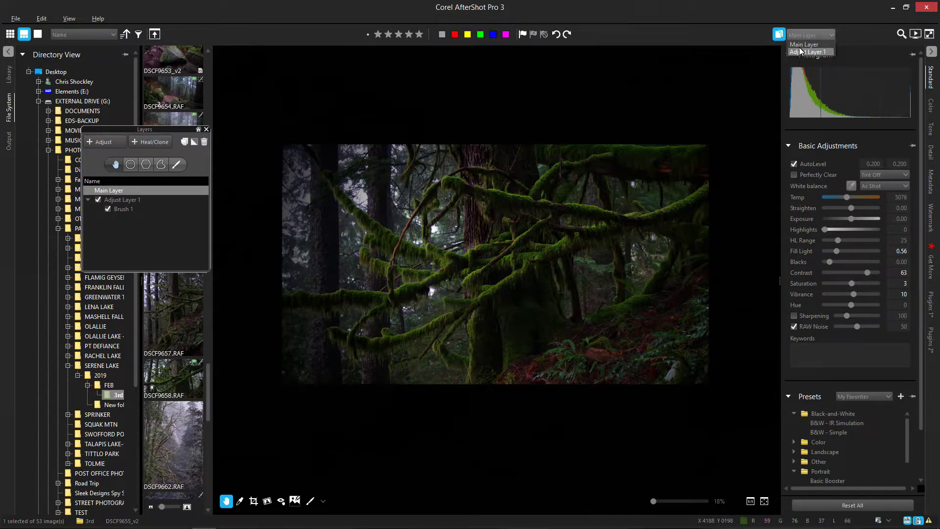
pyautogui.click(801, 52)
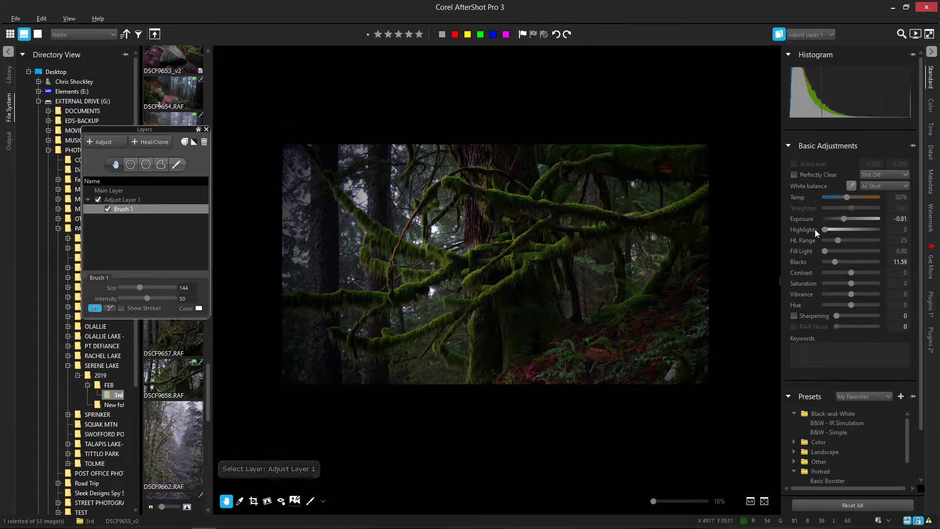
# Set Adjust Layer 1's Contrast and Saturation to -100, Temp to 4995 and Exposure to -0.03.
pyautogui.moveTo(851, 272); pyautogui.dragTo(795, 268)
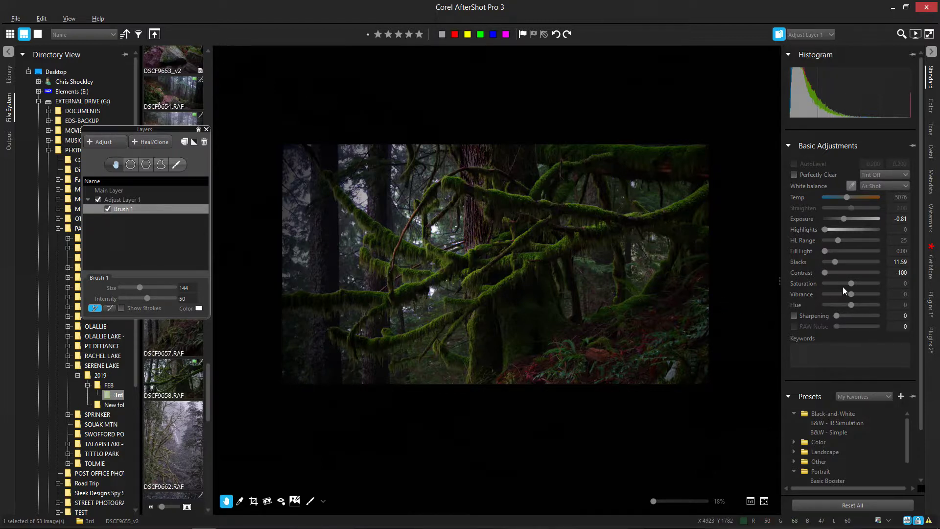
pyautogui.moveTo(849, 284); pyautogui.dragTo(796, 280)
pyautogui.moveTo(846, 198)
pyautogui.mouseDown()
pyautogui.moveTo(865, 199)
pyautogui.moveTo(831, 201)
pyautogui.mouseUp()
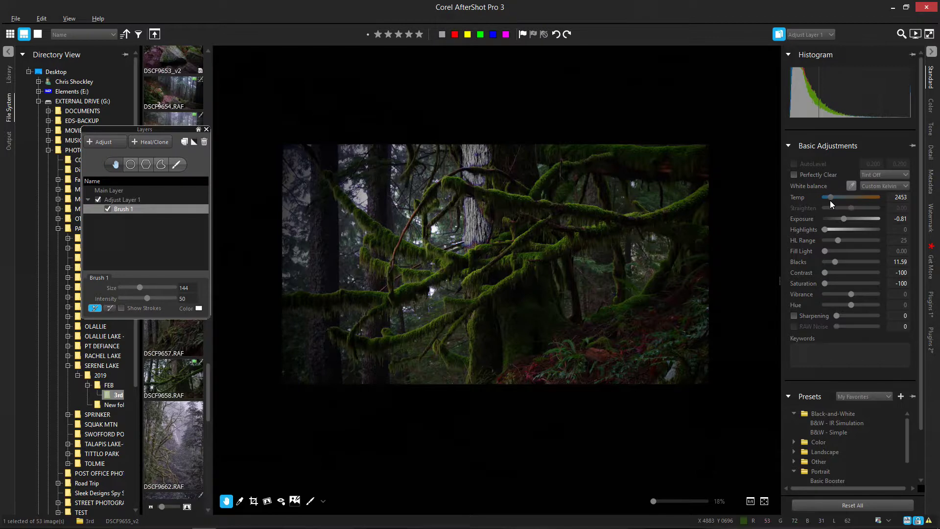
pyautogui.click(845, 200)
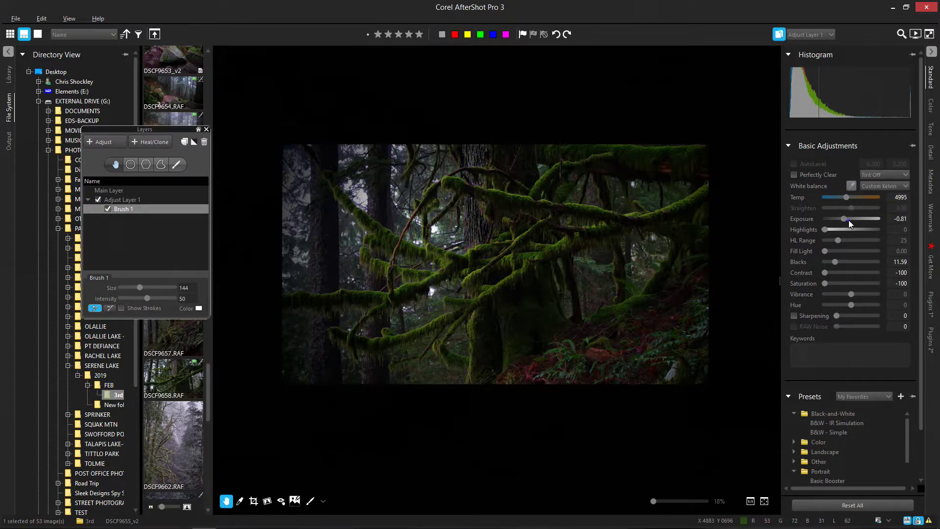
pyautogui.moveTo(861, 219)
pyautogui.mouseDown()
pyautogui.moveTo(830, 222)
pyautogui.moveTo(850, 226)
pyautogui.mouseUp()
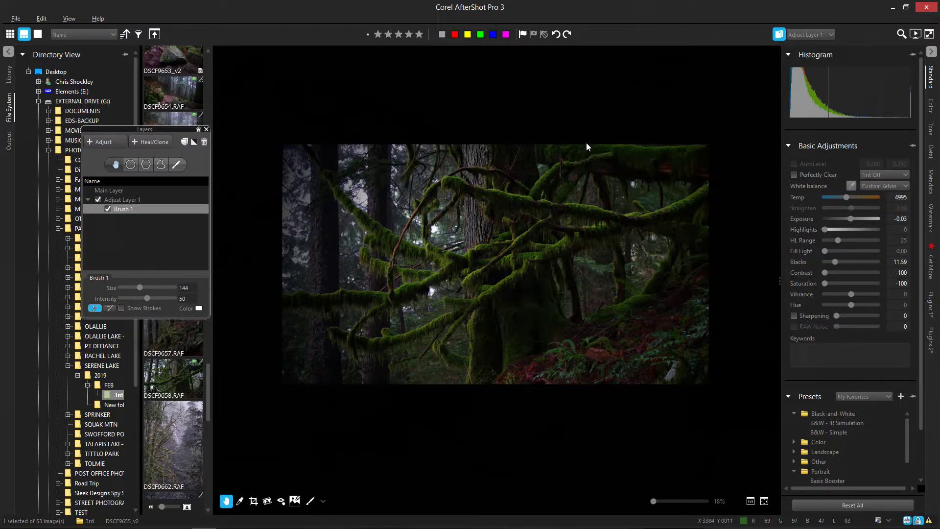
# Turn on Show Strokes and extend the top mask stroke down the trunk with the brush.
pyautogui.click(121, 308)
pyautogui.click(175, 164)
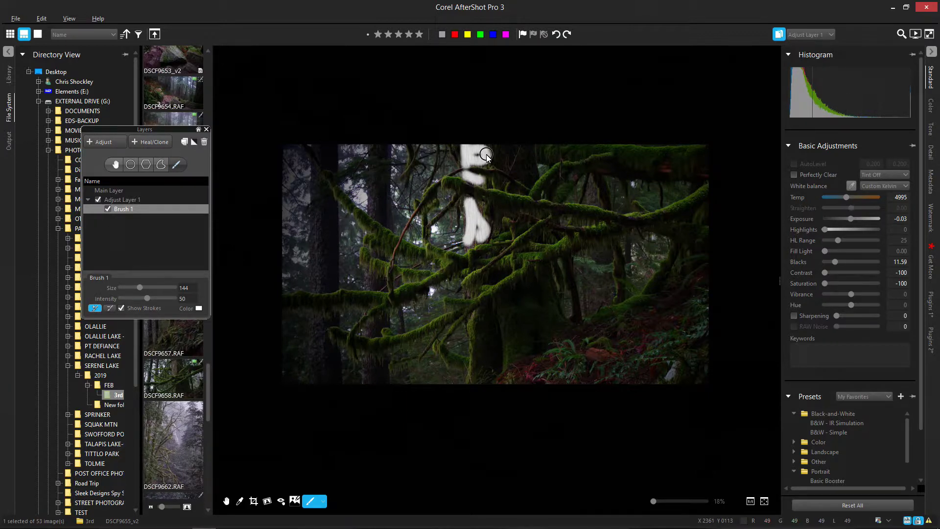
pyautogui.moveTo(486, 154)
pyautogui.mouseDown()
pyautogui.moveTo(485, 187)
pyautogui.moveTo(462, 207)
pyautogui.moveTo(460, 245)
pyautogui.moveTo(444, 215)
pyautogui.moveTo(465, 225)
pyautogui.mouseUp()
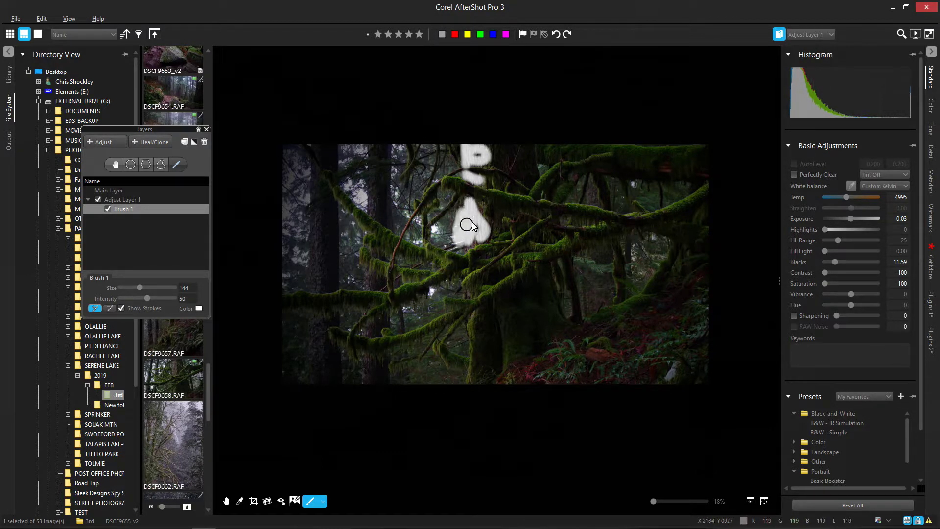
# Erase most of the mask strokes with the Eraser Brush, then return to Normal Brush.
pyautogui.click(110, 308)
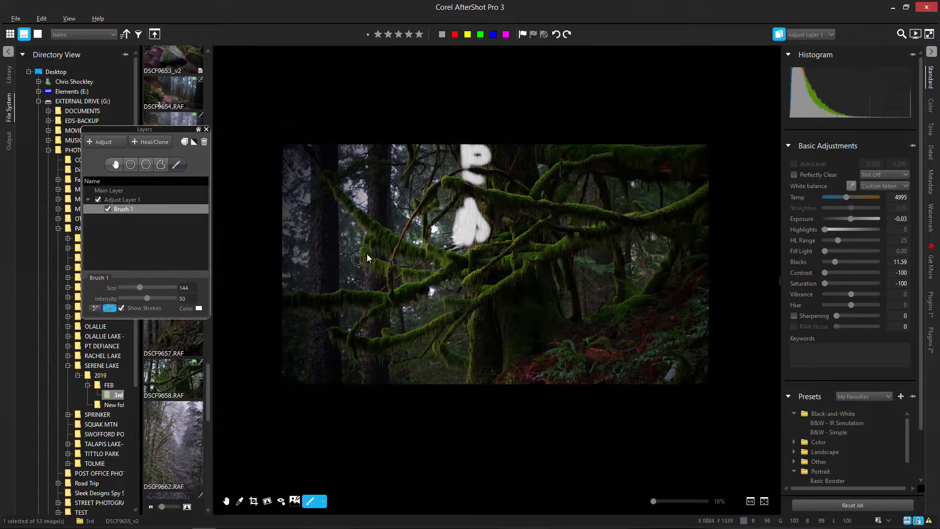
pyautogui.moveTo(453, 201)
pyautogui.mouseDown()
pyautogui.moveTo(454, 244)
pyautogui.moveTo(460, 251)
pyautogui.moveTo(458, 206)
pyautogui.moveTo(465, 248)
pyautogui.mouseUp()
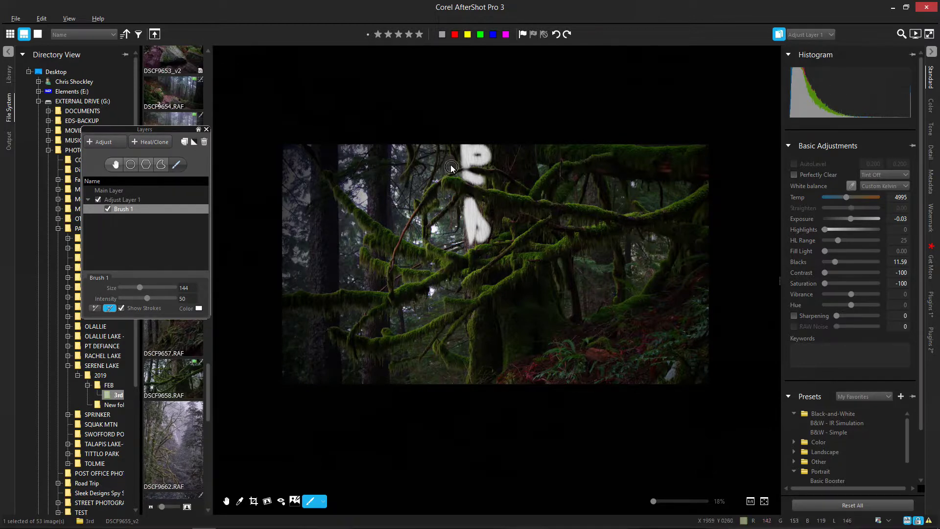
pyautogui.moveTo(452, 170)
pyautogui.mouseDown()
pyautogui.moveTo(497, 188)
pyautogui.moveTo(453, 175)
pyautogui.moveTo(482, 175)
pyautogui.moveTo(470, 145)
pyautogui.moveTo(446, 178)
pyautogui.moveTo(455, 155)
pyautogui.moveTo(467, 182)
pyautogui.mouseUp()
pyautogui.moveTo(475, 149); pyautogui.dragTo(494, 176)
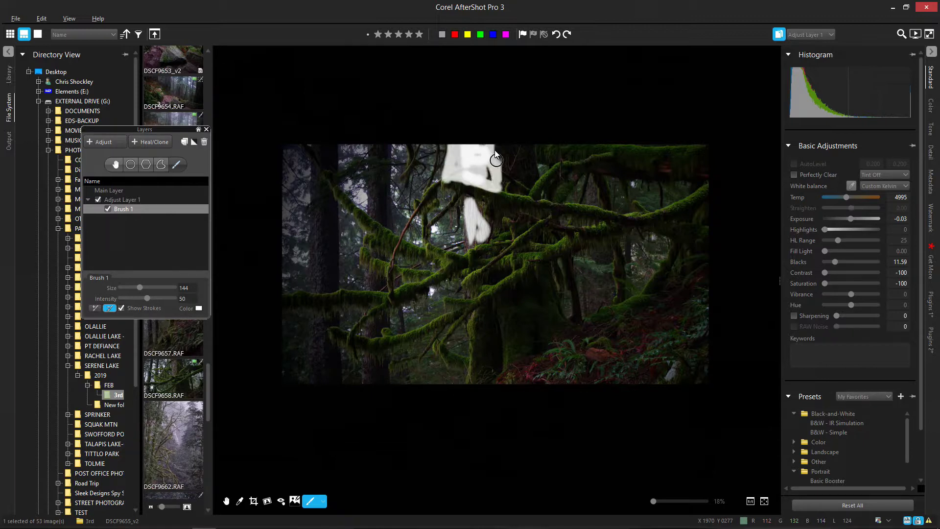
pyautogui.hotkey('ctrl', 'z')
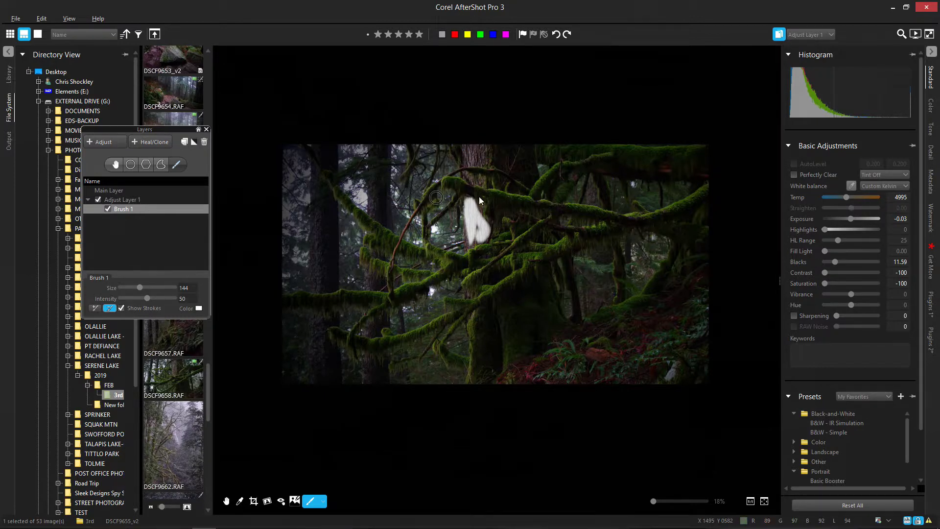
pyautogui.click(96, 308)
pyautogui.click(95, 308)
# Paint a mask stroke on the upper trunk, then a strong Intensity 88 stroke low on the trunk.
pyautogui.moveTo(466, 168)
pyautogui.mouseDown()
pyautogui.moveTo(469, 147)
pyautogui.moveTo(487, 152)
pyautogui.moveTo(482, 161)
pyautogui.mouseUp()
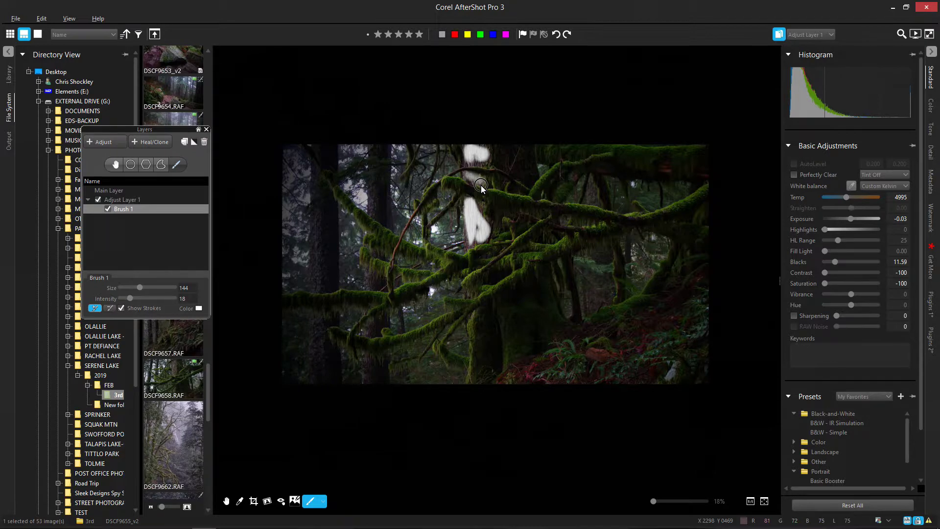
pyautogui.moveTo(131, 301); pyautogui.dragTo(162, 302)
pyautogui.click(121, 200)
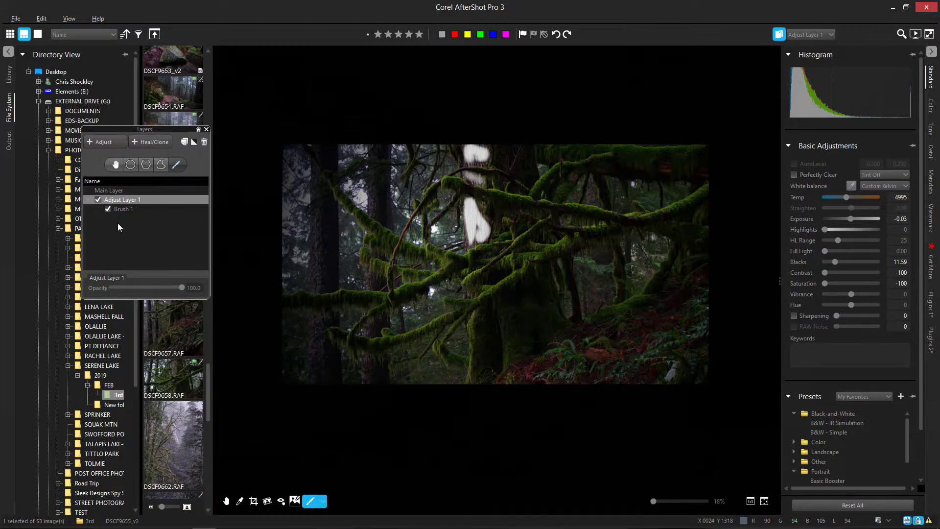
pyautogui.click(122, 209)
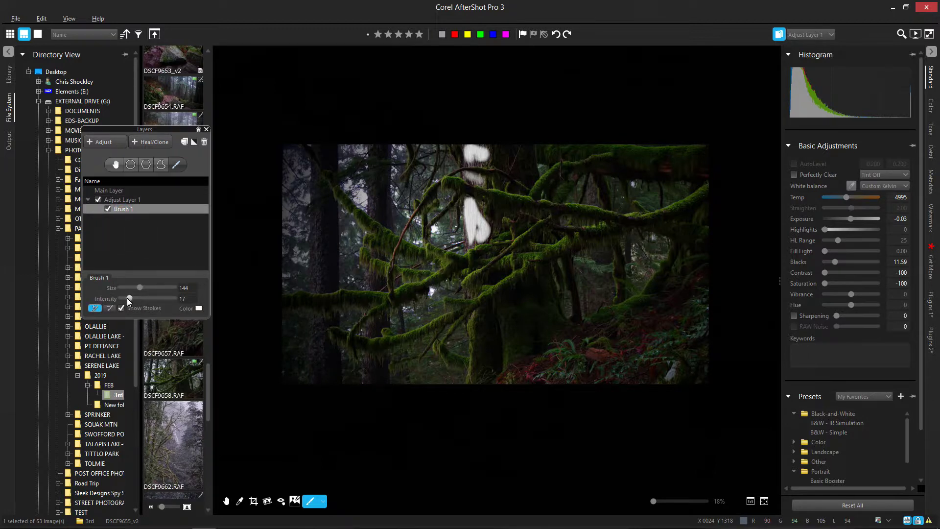
pyautogui.moveTo(127, 298); pyautogui.dragTo(166, 309)
pyautogui.moveTo(490, 315); pyautogui.dragTo(496, 363)
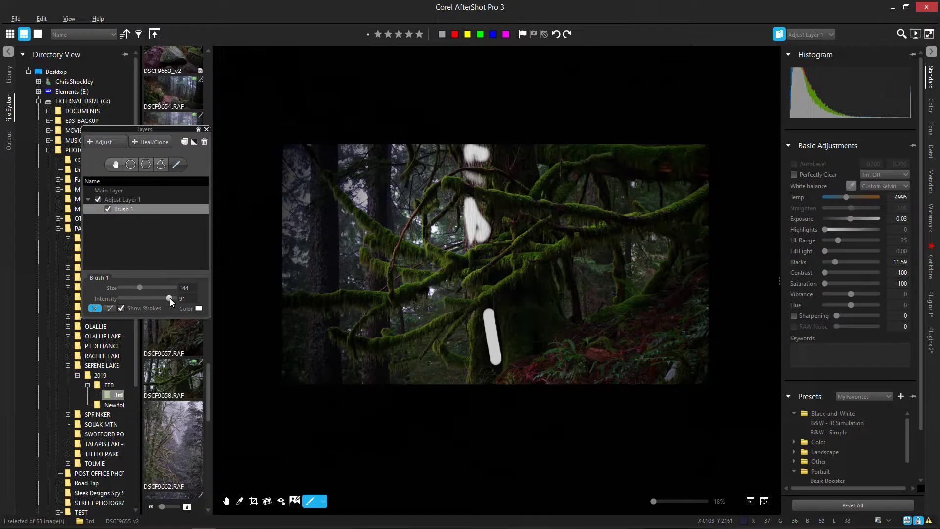
# Lower brush Intensity to 7 and paint a faint stroke on the right side of the trunk.
pyautogui.moveTo(169, 298); pyautogui.dragTo(133, 296)
pyautogui.moveTo(136, 298); pyautogui.dragTo(126, 298)
pyautogui.moveTo(563, 262); pyautogui.dragTo(576, 321)
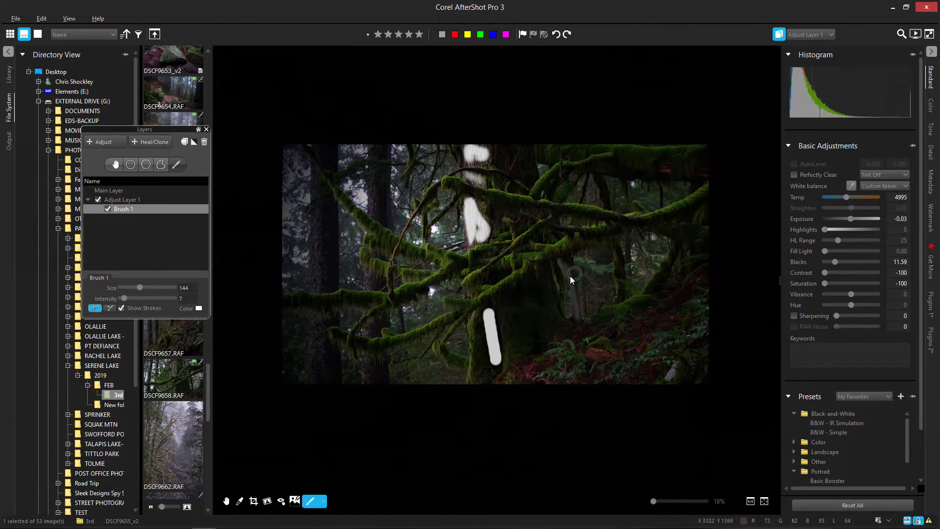
# Hide the strokes, set Adjust Layer 1's Opacity to 36.8, then untick and delete the layer.
pyautogui.click(121, 308)
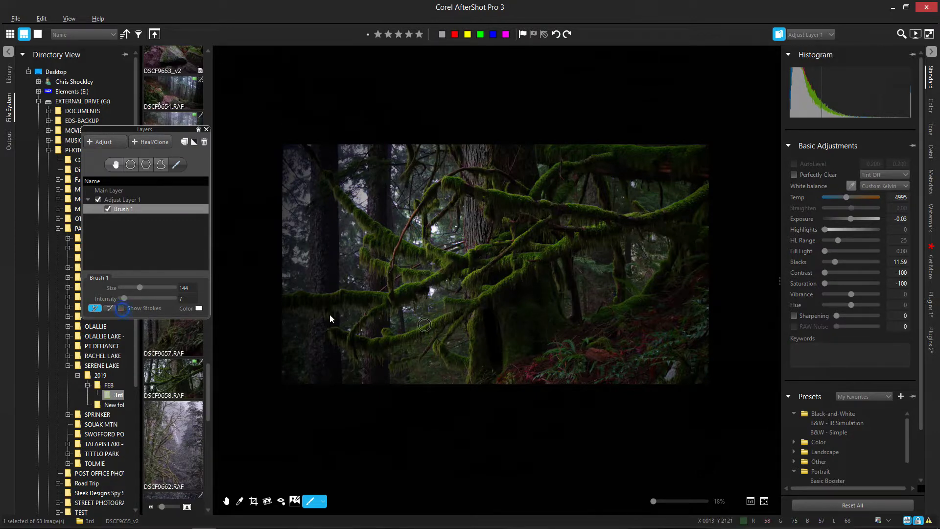
pyautogui.click(116, 200)
pyautogui.click(117, 201)
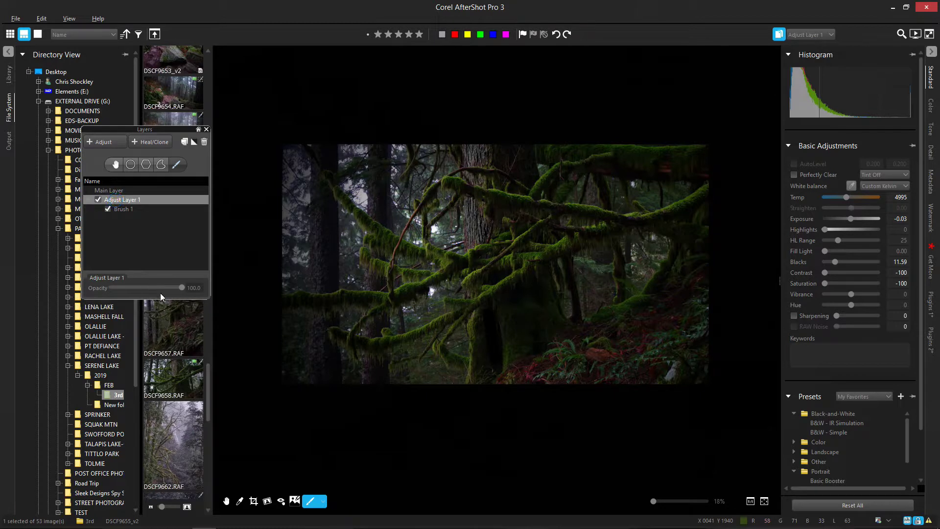
pyautogui.moveTo(142, 292); pyautogui.dragTo(137, 292)
pyautogui.click(98, 200)
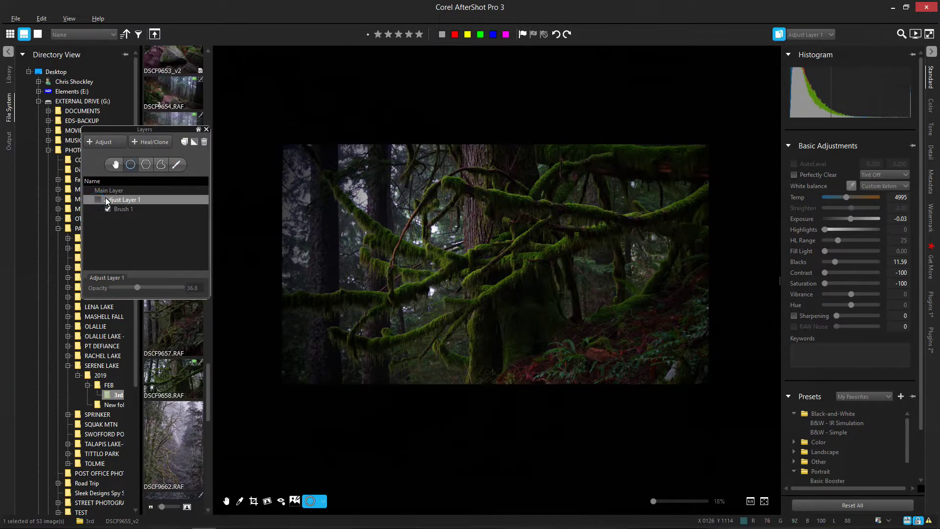
pyautogui.click(203, 142)
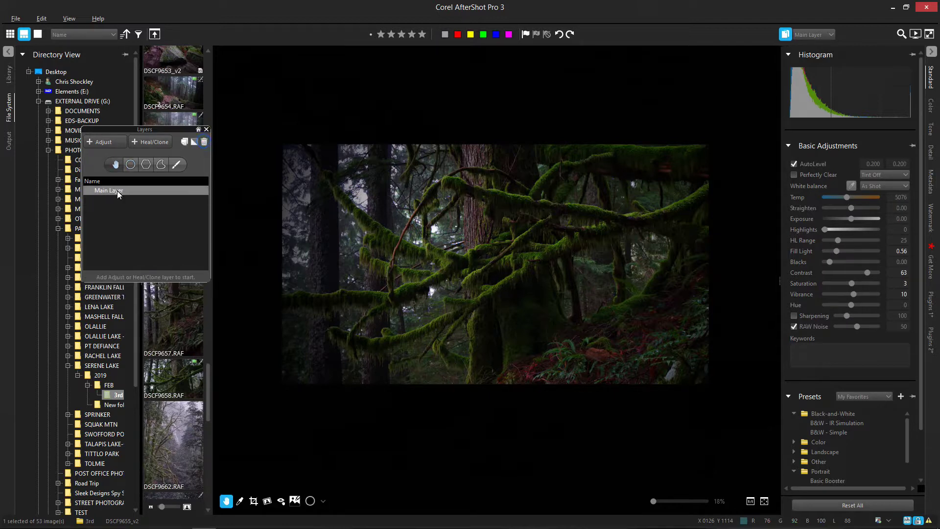